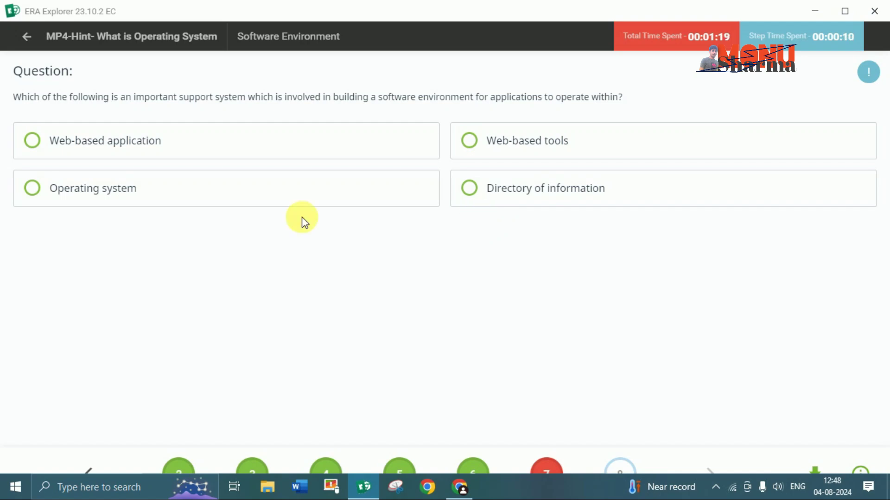
# Step: Answer the software environment question with "Operating system" and continue to the Summary step
pyautogui.click(250, 188)
pyautogui.click(488, 319)
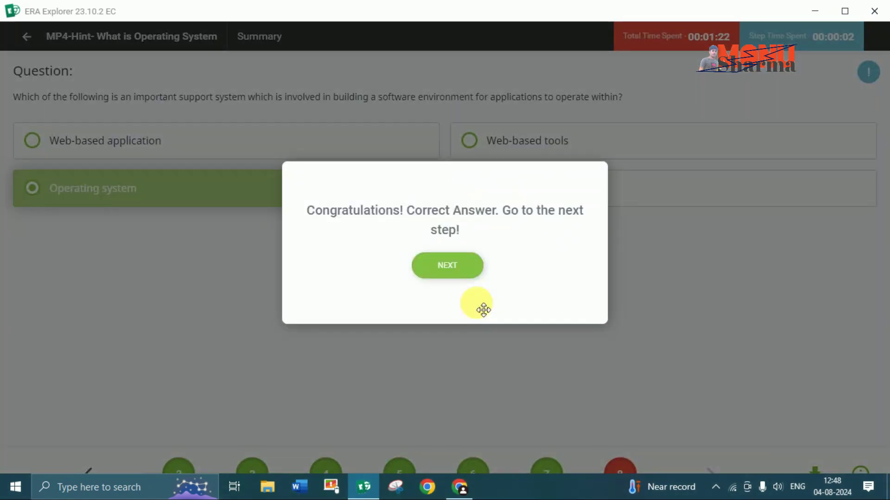
pyautogui.click(456, 264)
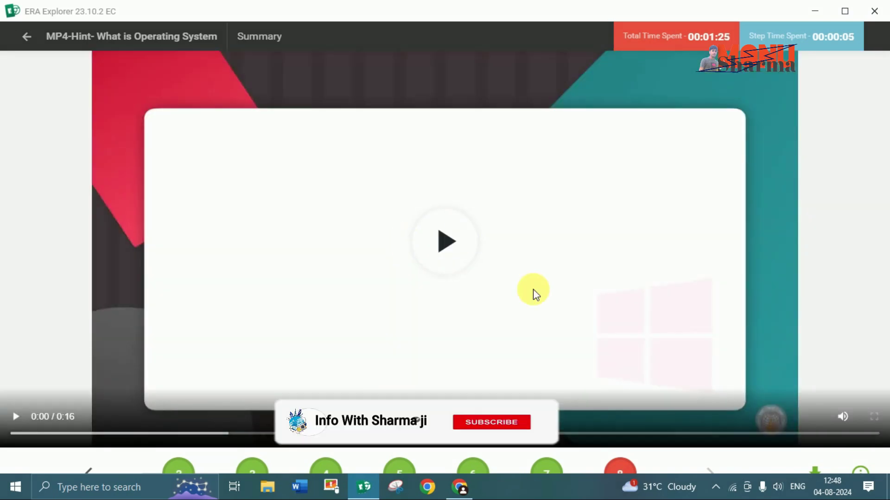
# Step: Play the Summary video through to its end and confirm that all lesson steps are completed
pyautogui.click(444, 245)
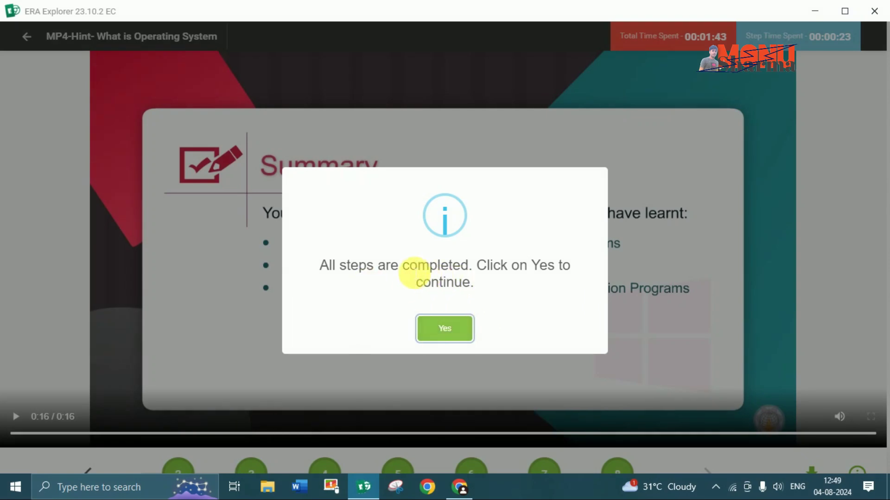
pyautogui.moveTo(410, 268); pyautogui.dragTo(471, 272)
pyautogui.click(516, 296)
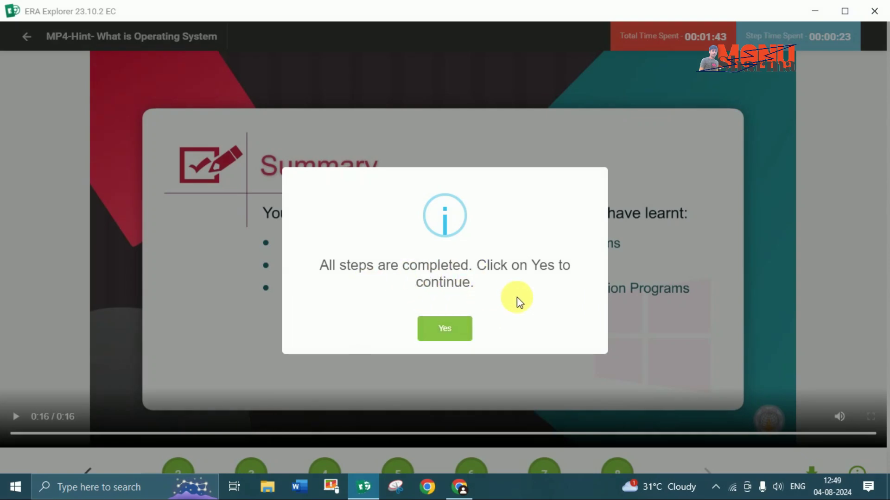
pyautogui.click(445, 328)
pyautogui.click(443, 337)
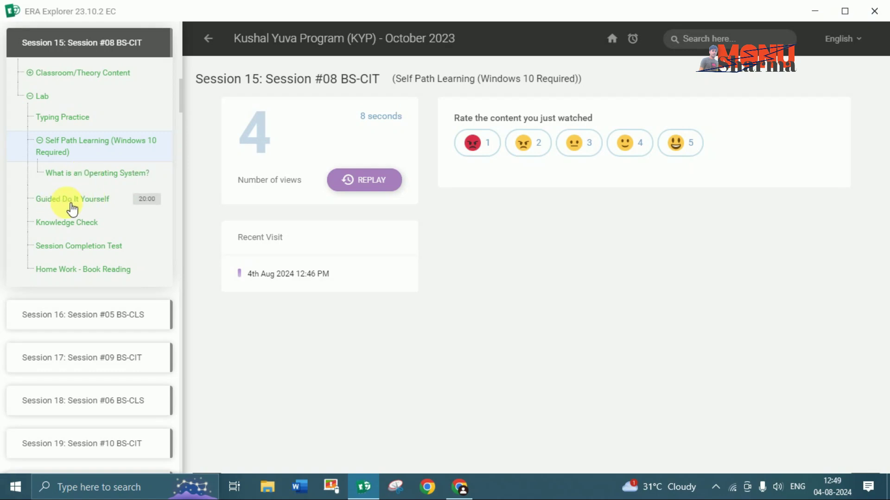
# Step: Start Attempt 2 of the Guided Do It Yourself exam in Session 15 and proceed to its first question
pyautogui.click(94, 203)
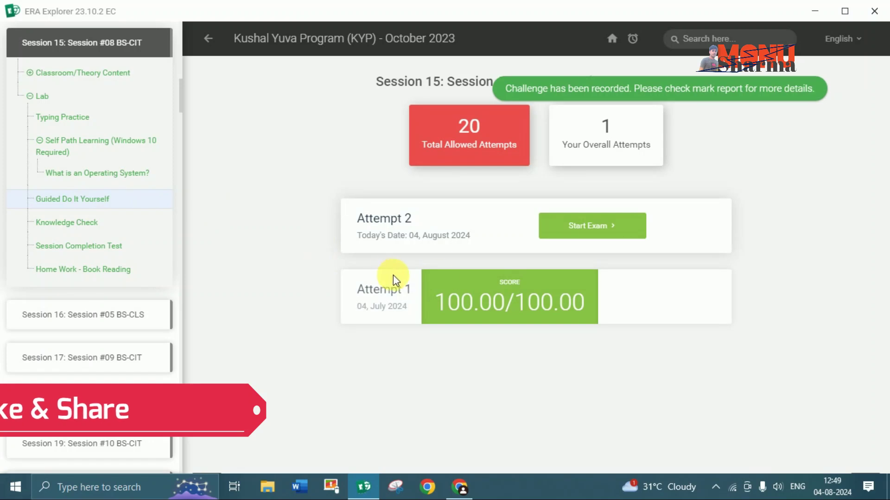
pyautogui.moveTo(357, 218); pyautogui.dragTo(447, 223)
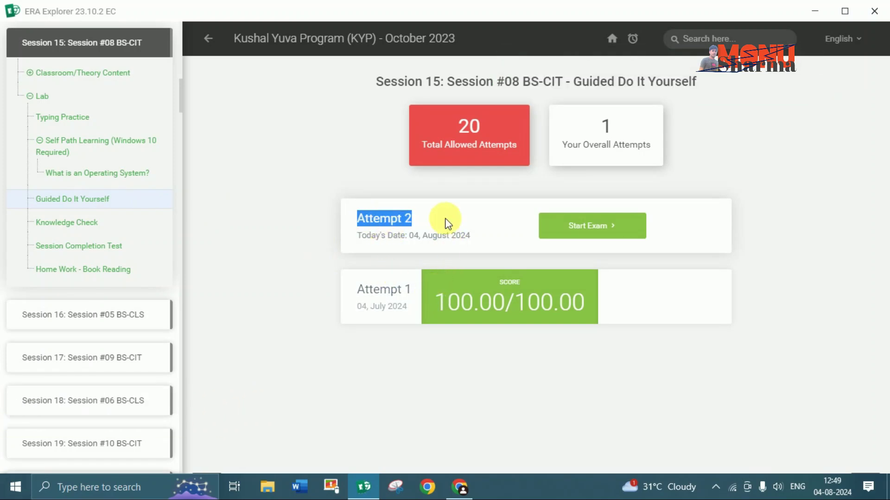
pyautogui.moveTo(436, 302); pyautogui.dragTo(523, 302)
pyautogui.click(505, 230)
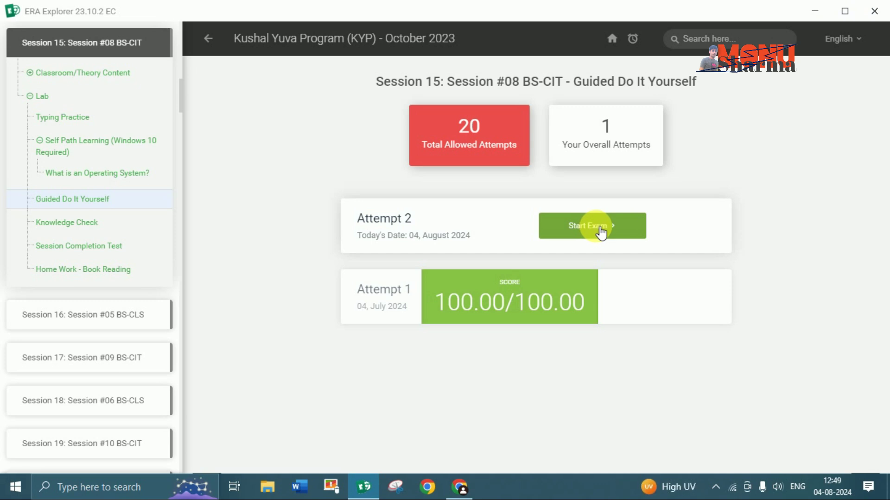
pyautogui.click(599, 228)
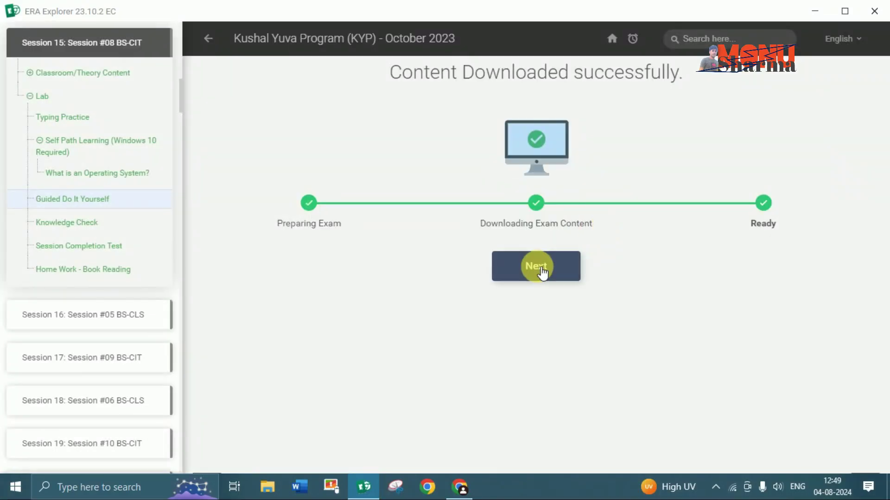
pyautogui.click(542, 272)
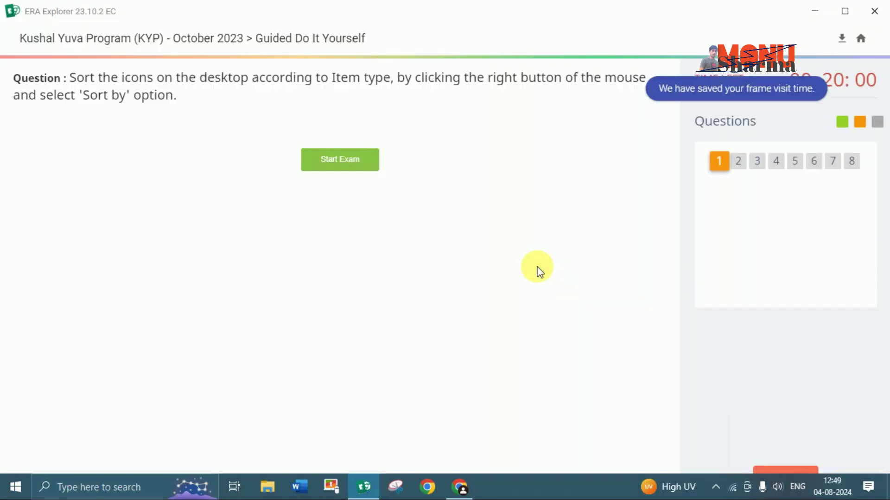
# Step: Start question 1, sort the desktop icons by Item type, and submit the answer
pyautogui.click(360, 165)
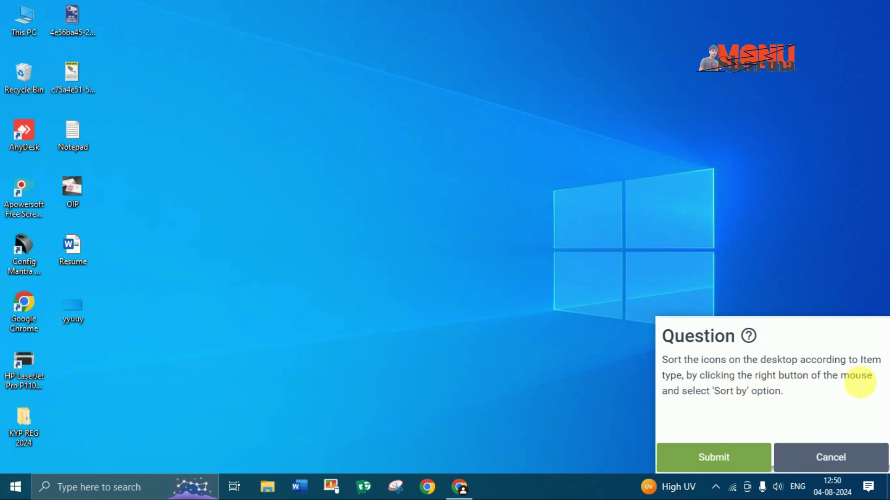
pyautogui.moveTo(715, 397); pyautogui.dragTo(745, 398)
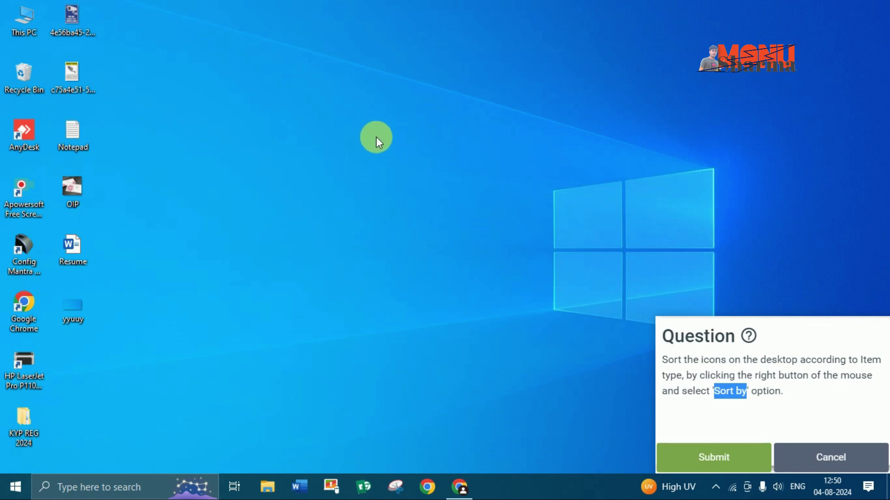
pyautogui.rightClick(357, 112)
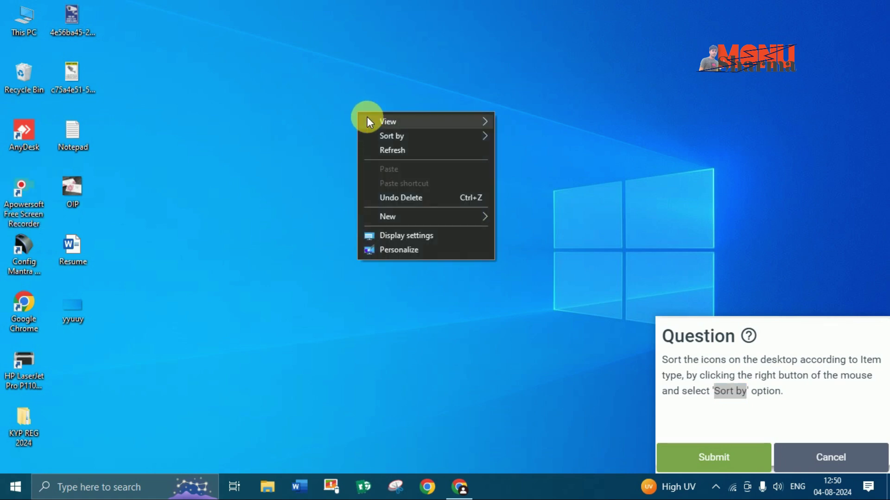
pyautogui.moveTo(396, 132)
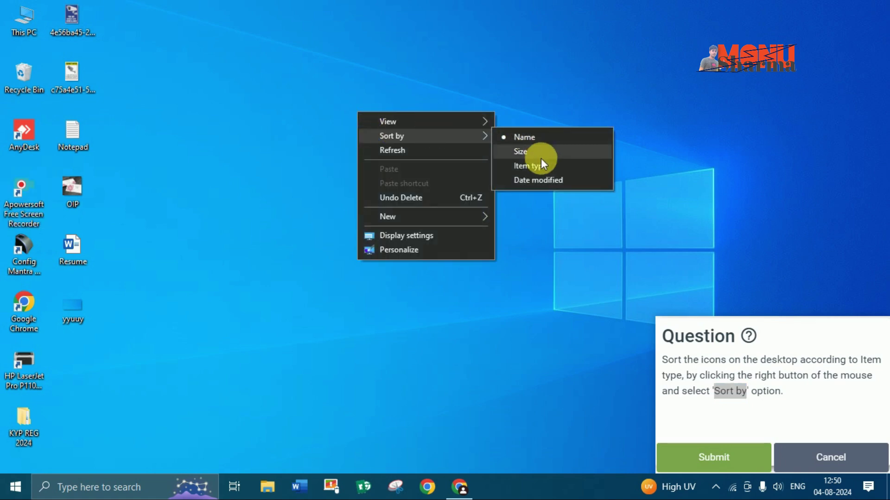
pyautogui.click(521, 169)
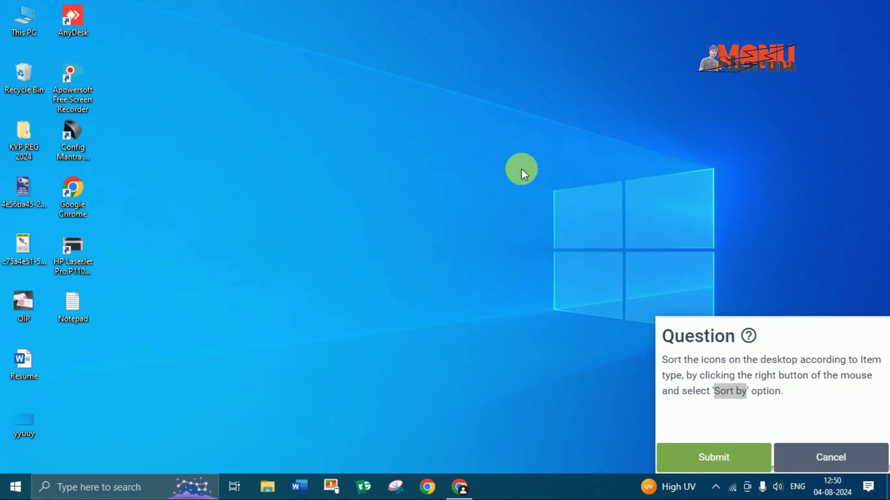
pyautogui.click(735, 465)
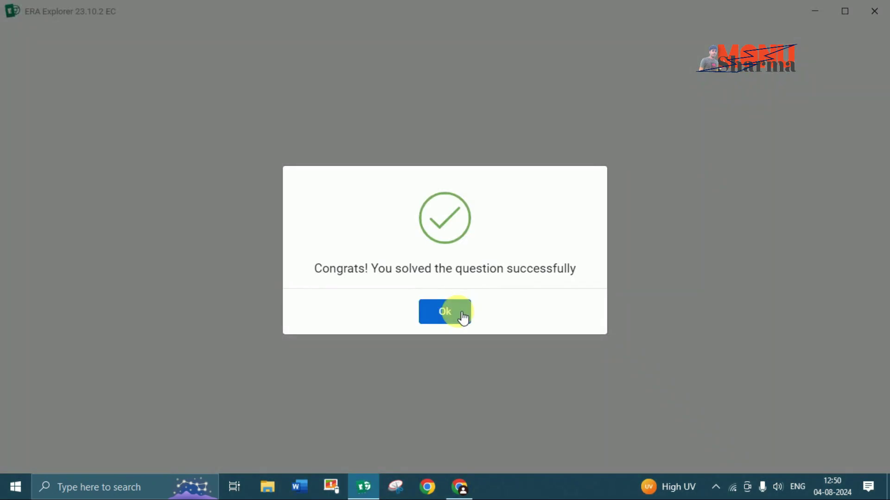
pyautogui.click(458, 312)
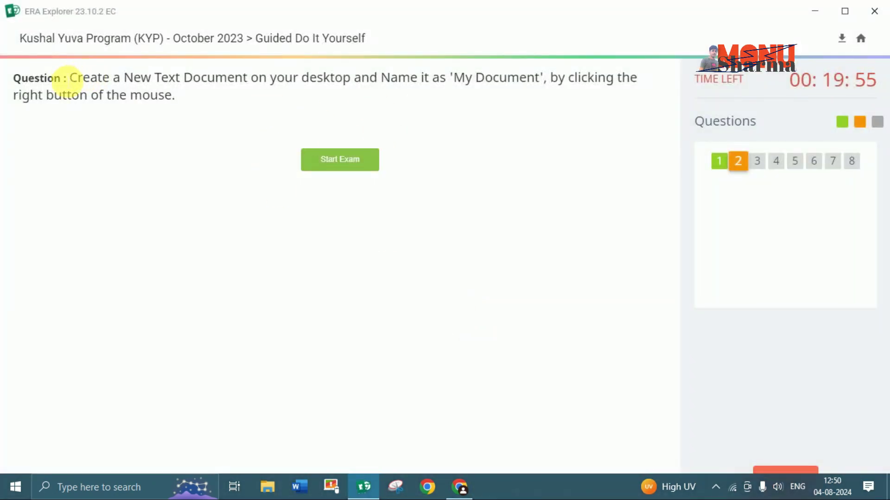
# Step: For question 2, create a new text document named "My Document" on the desktop and submit the answer
pyautogui.click(352, 165)
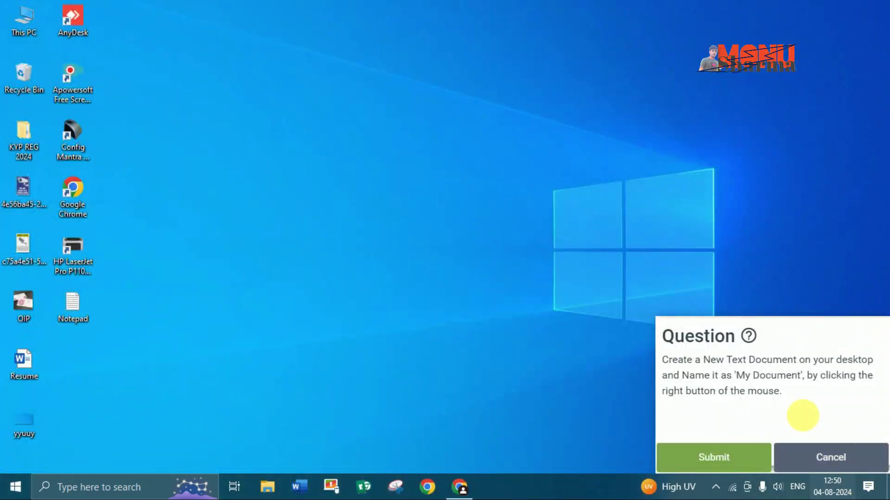
pyautogui.moveTo(660, 361); pyautogui.dragTo(869, 383)
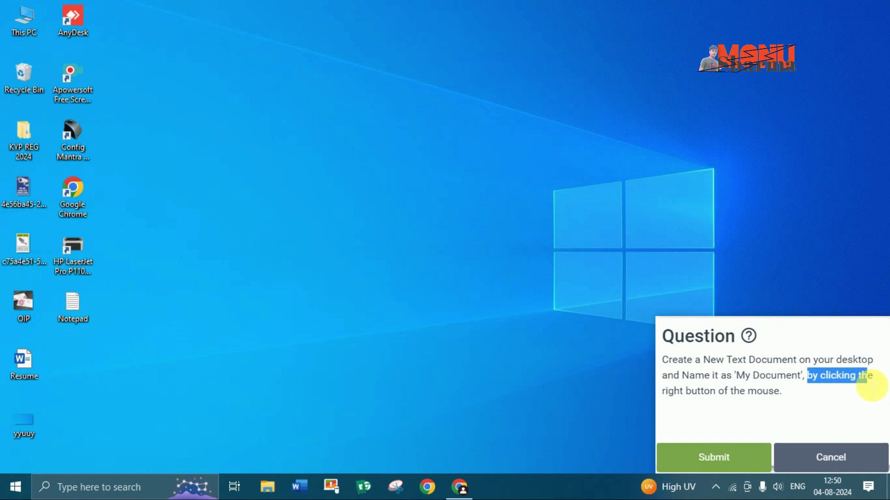
pyautogui.moveTo(663, 395); pyautogui.dragTo(743, 400)
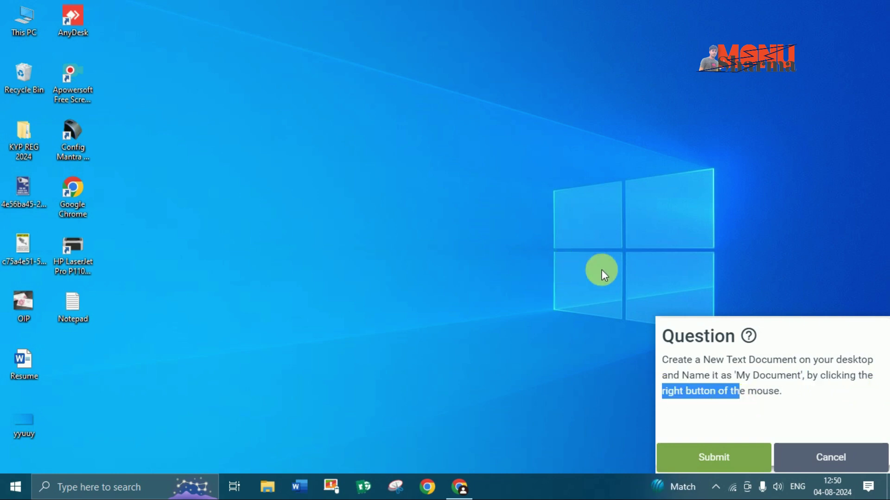
pyautogui.rightClick(351, 157)
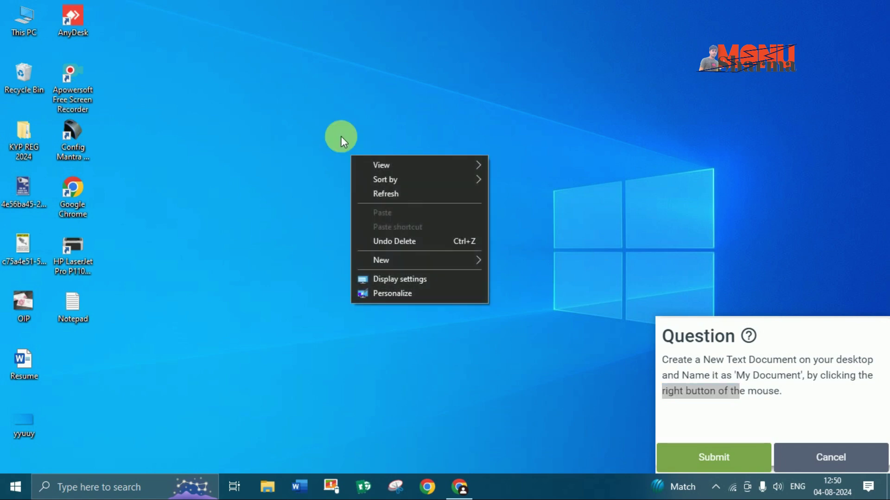
pyautogui.moveTo(388, 267)
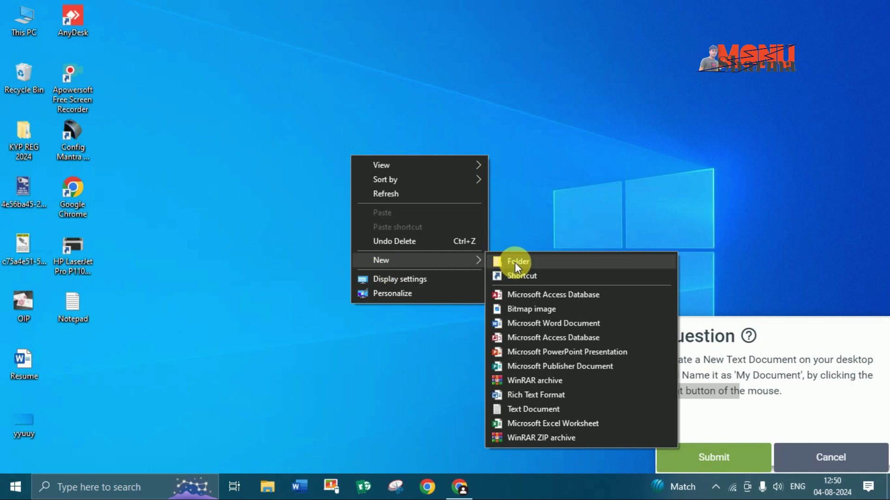
pyautogui.click(546, 410)
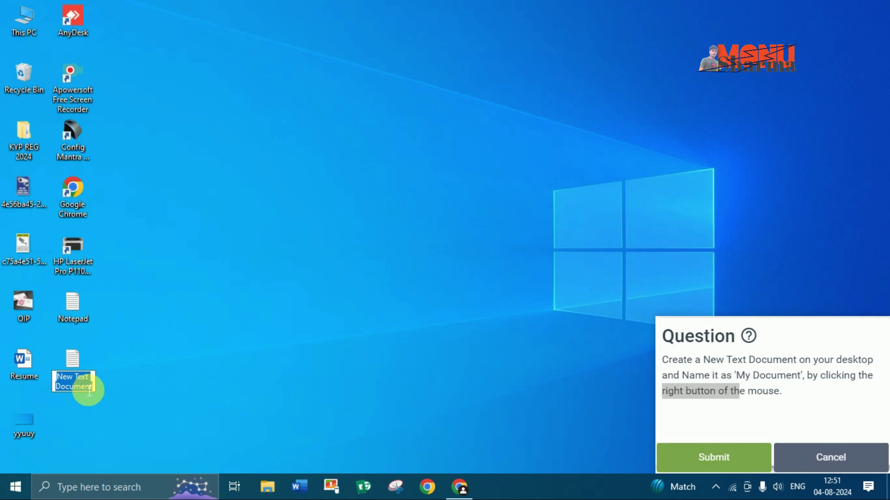
pyautogui.write('My Document')
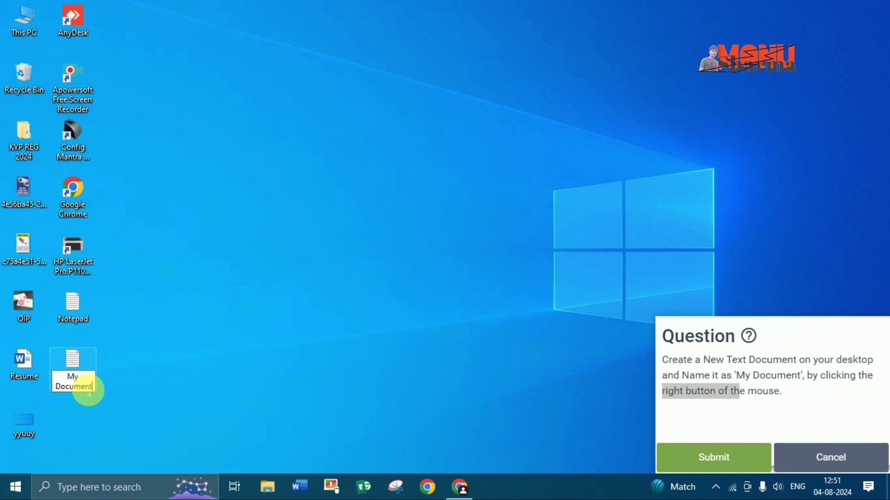
pyautogui.press('Return')
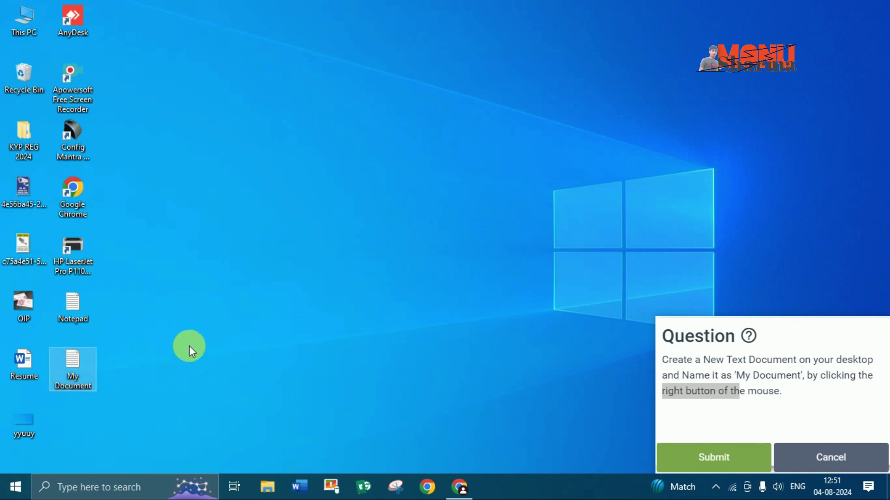
pyautogui.click(709, 459)
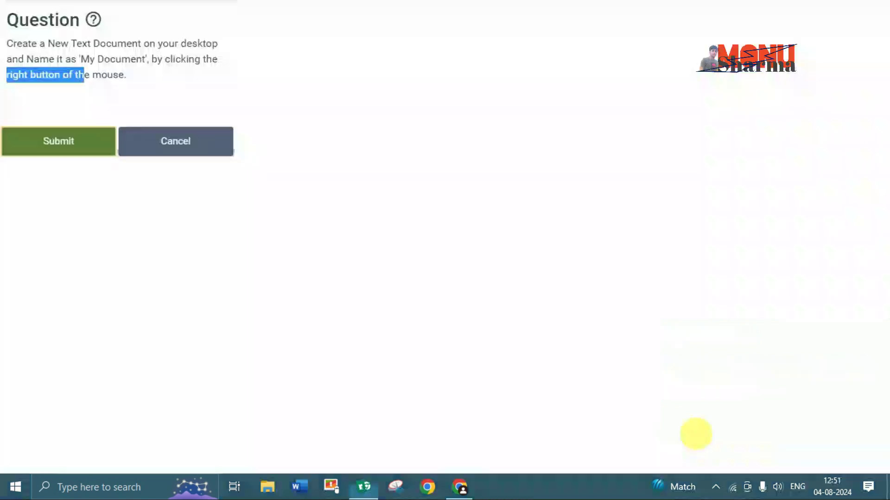
pyautogui.click(443, 312)
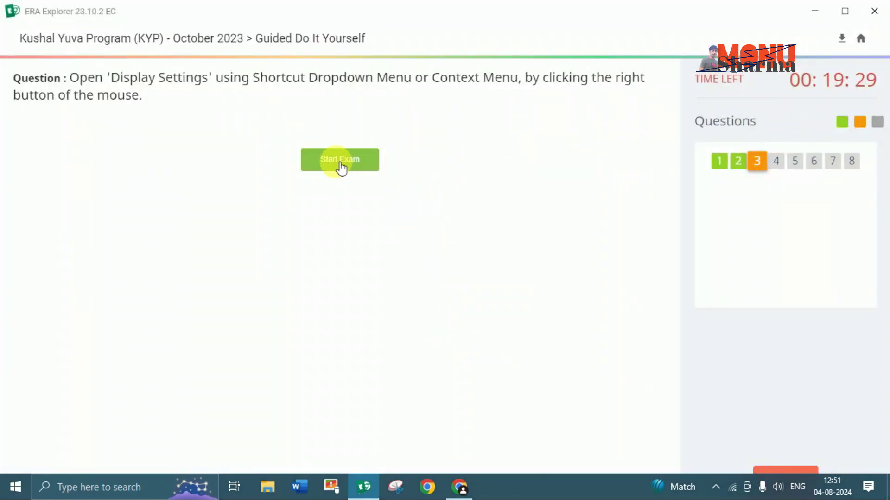
# Step: Start question 3, open Display settings from the desktop, and restore the Settings window to a smaller size
pyautogui.click(340, 167)
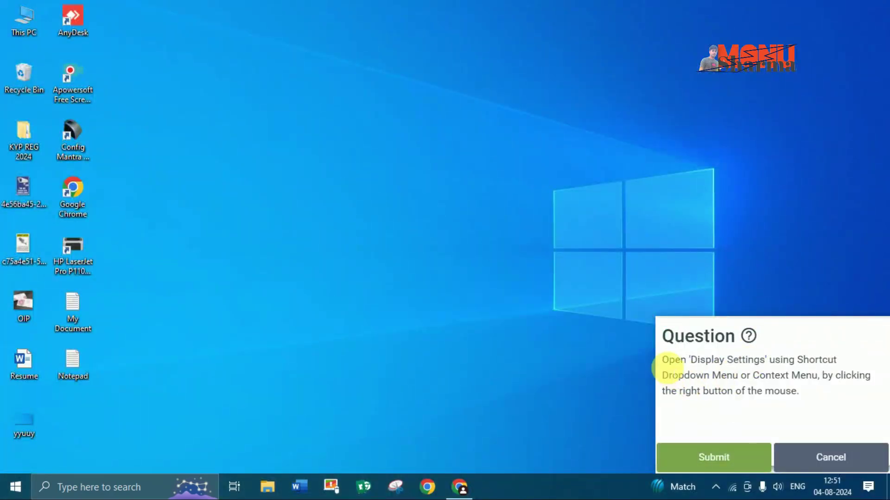
pyautogui.moveTo(690, 361); pyautogui.dragTo(768, 366)
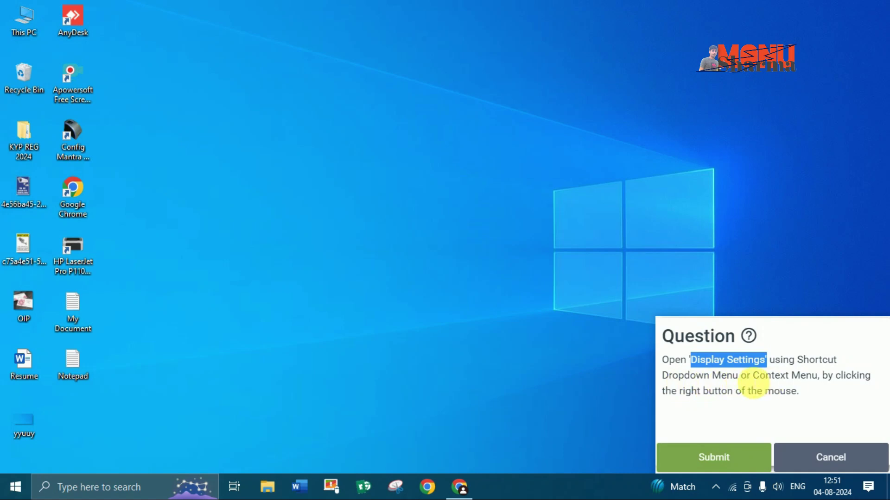
pyautogui.moveTo(752, 378); pyautogui.dragTo(811, 379)
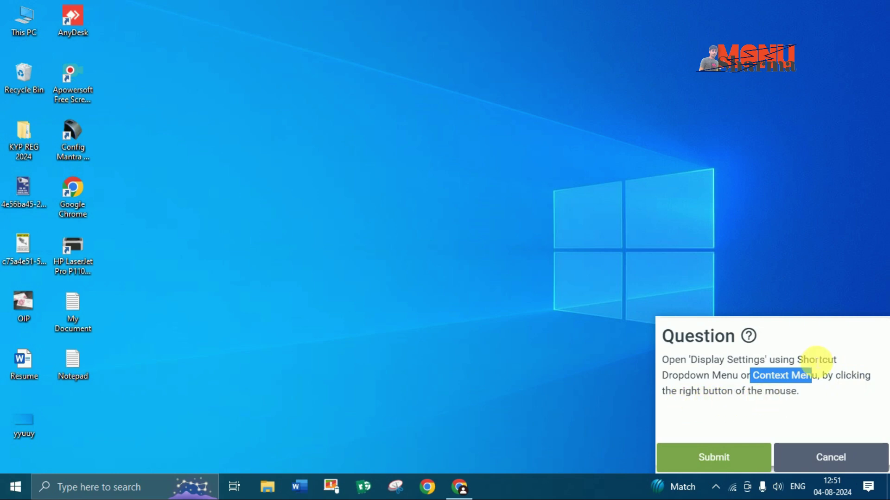
pyautogui.rightClick(362, 128)
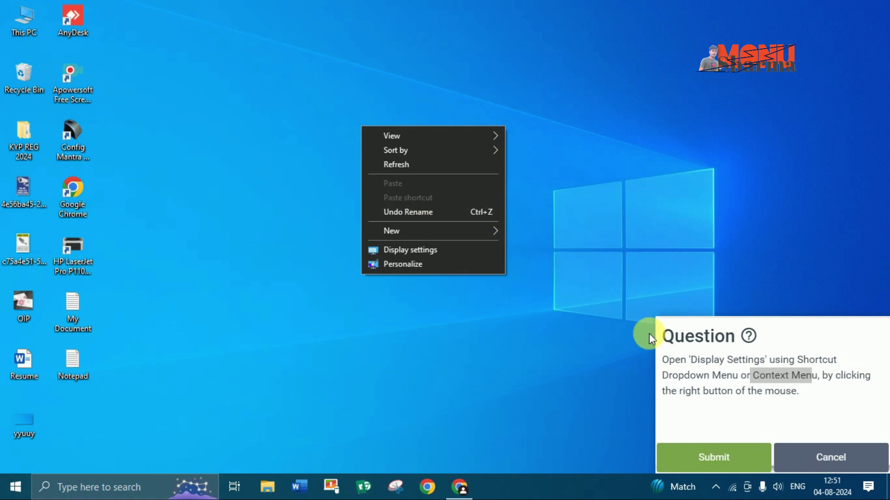
pyautogui.click(421, 249)
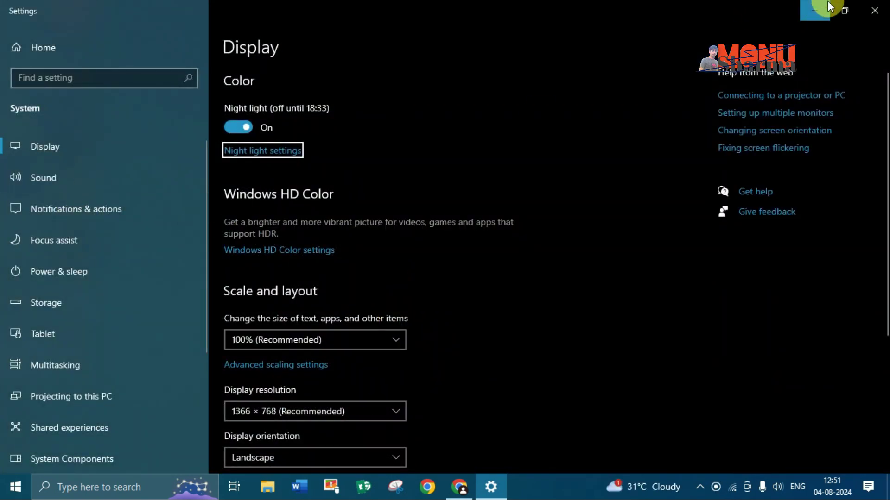
pyautogui.click(839, 12)
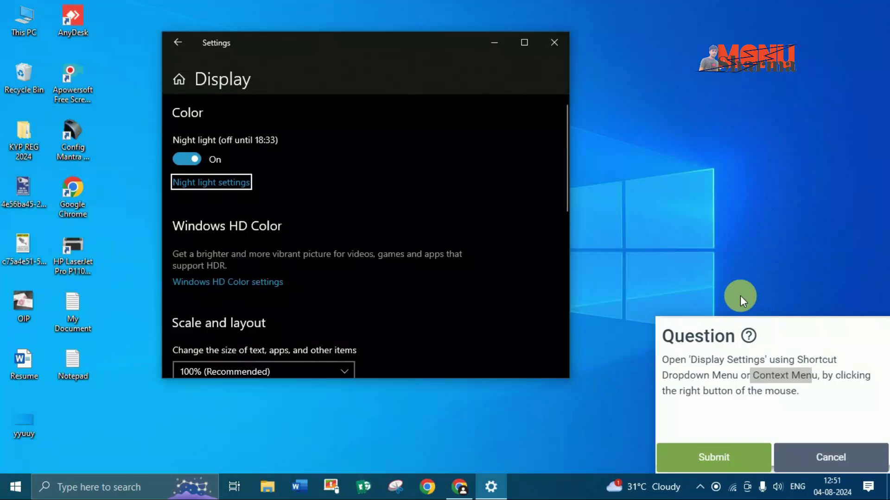
# Step: Submit the Display settings answer, close the Settings window, and proceed to question 4
pyautogui.click(715, 457)
pyautogui.click(554, 42)
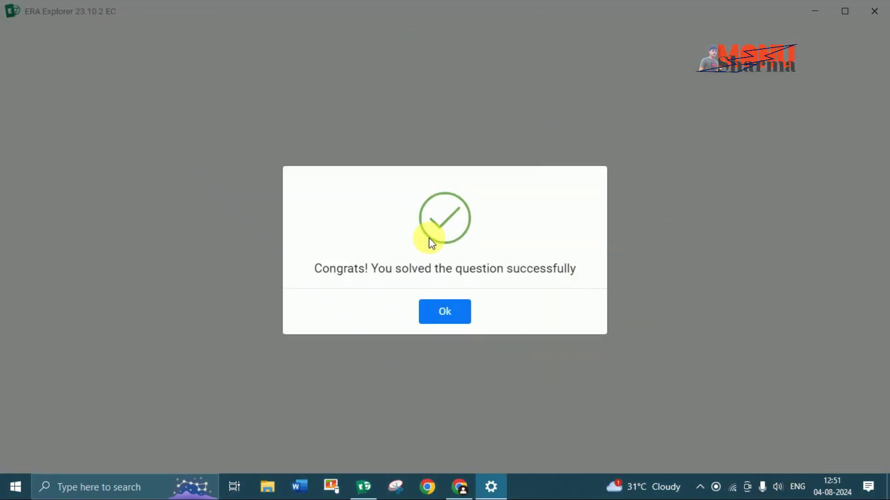
pyautogui.click(447, 311)
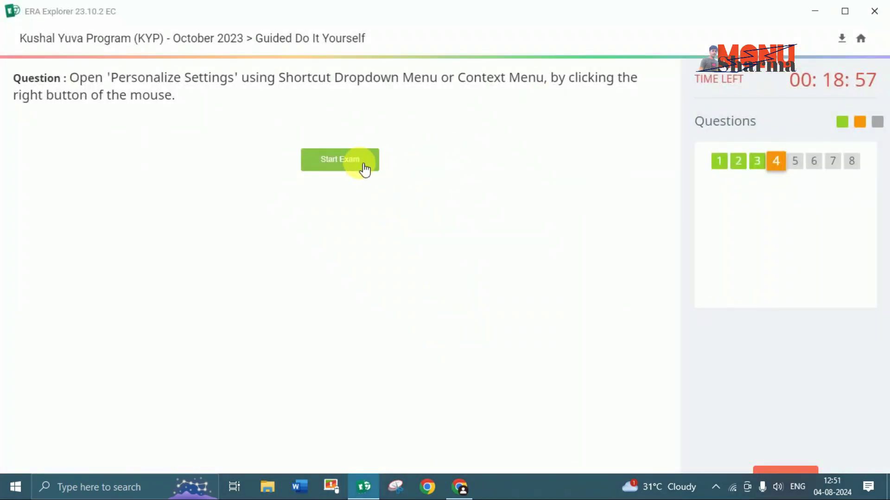
# Step: Start question 4 and open the Personalize settings from the desktop, checking the Background page maximized and restored to window size
pyautogui.click(346, 164)
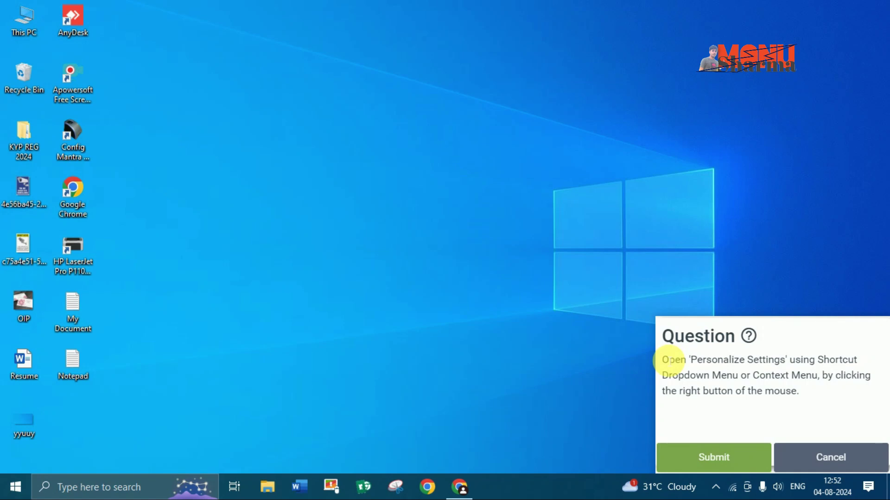
pyautogui.moveTo(690, 360); pyautogui.dragTo(795, 366)
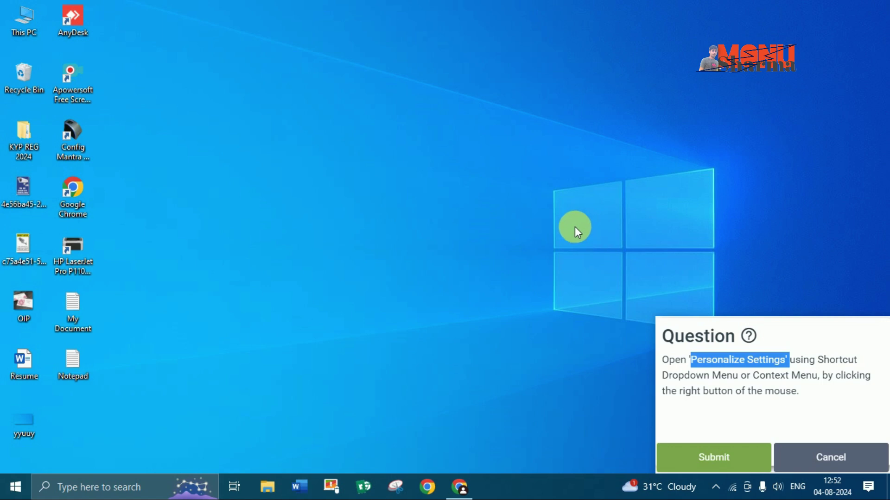
pyautogui.rightClick(342, 91)
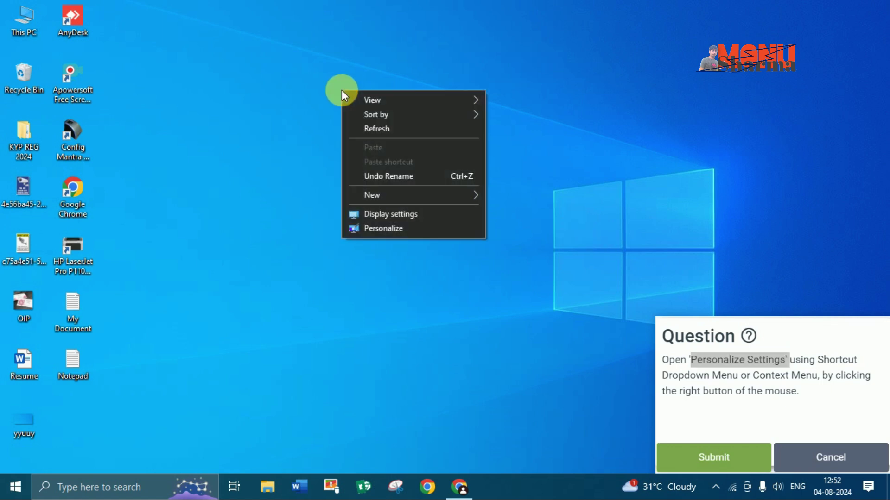
pyautogui.click(393, 231)
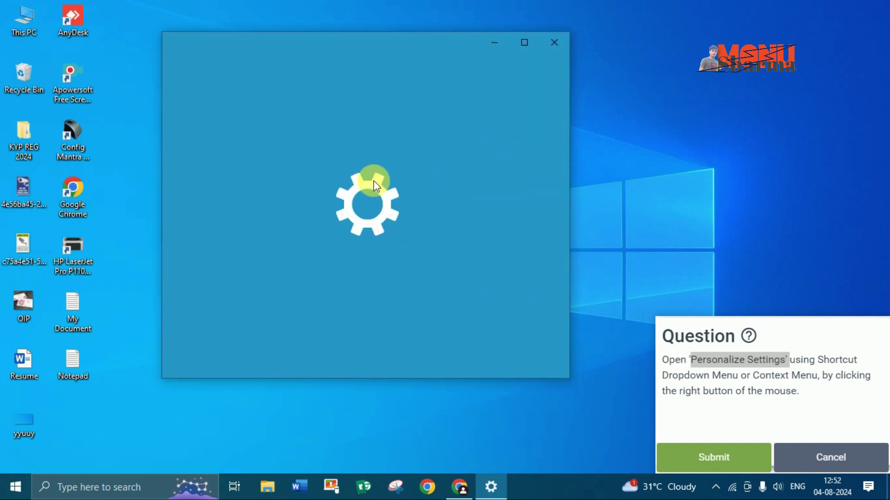
pyautogui.scroll(-6, 306, 235)
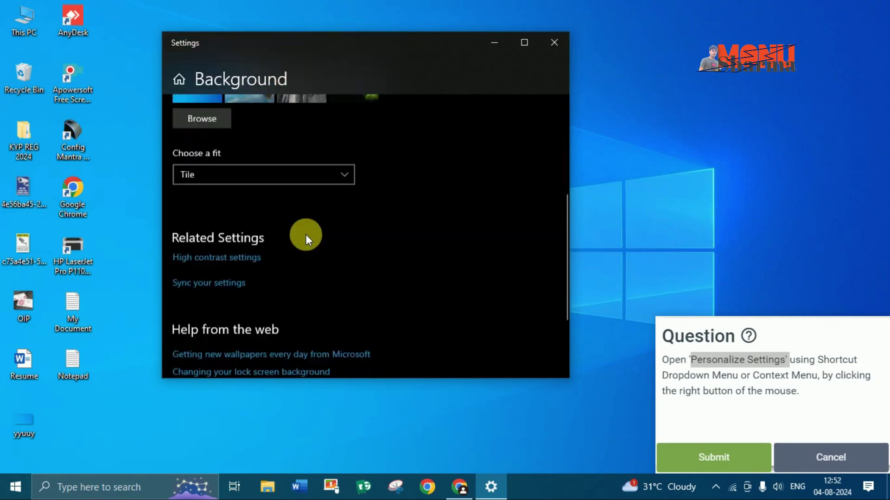
pyautogui.click(524, 43)
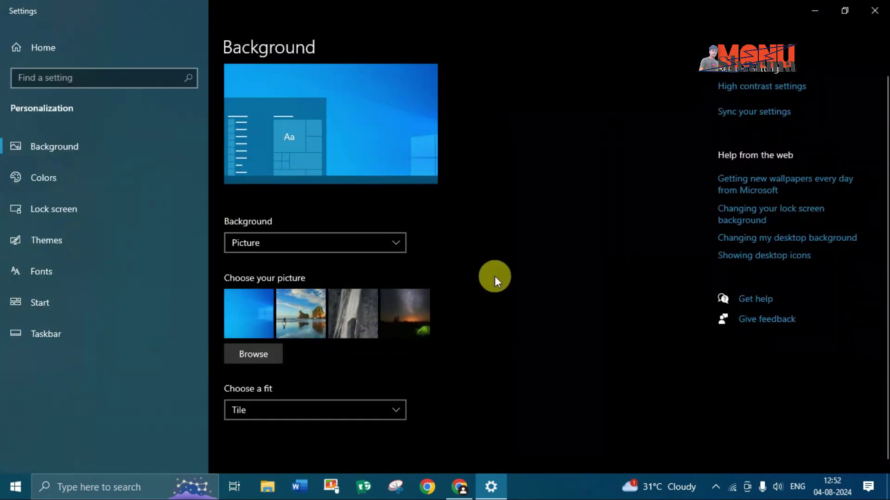
pyautogui.click(844, 10)
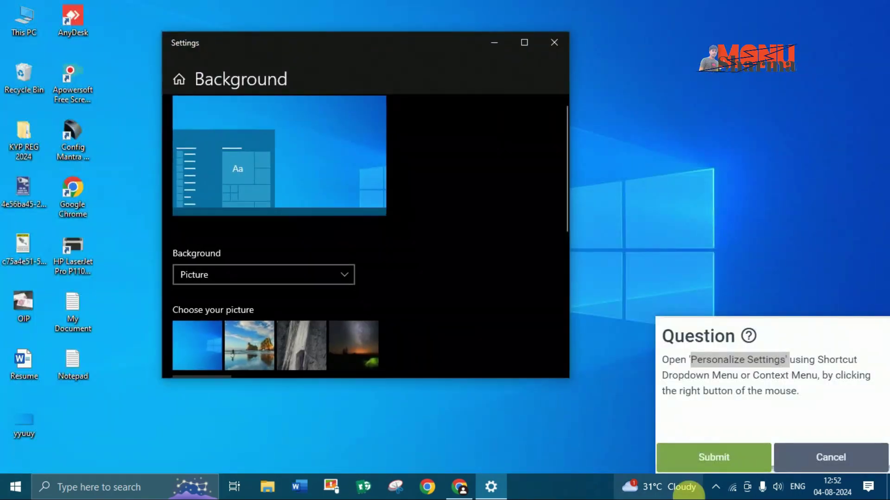
# Step: Submit the Personalize settings answer, close the Settings window, and proceed to question 5
pyautogui.click(711, 459)
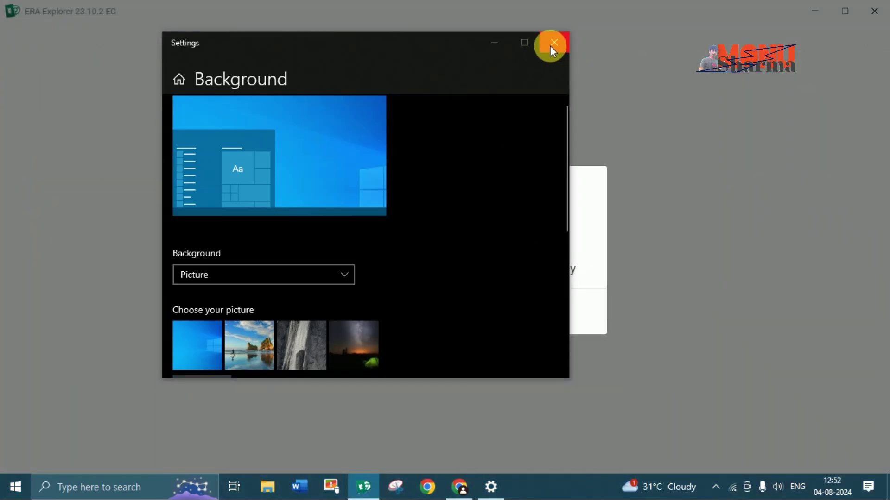
pyautogui.click(552, 44)
pyautogui.click(433, 308)
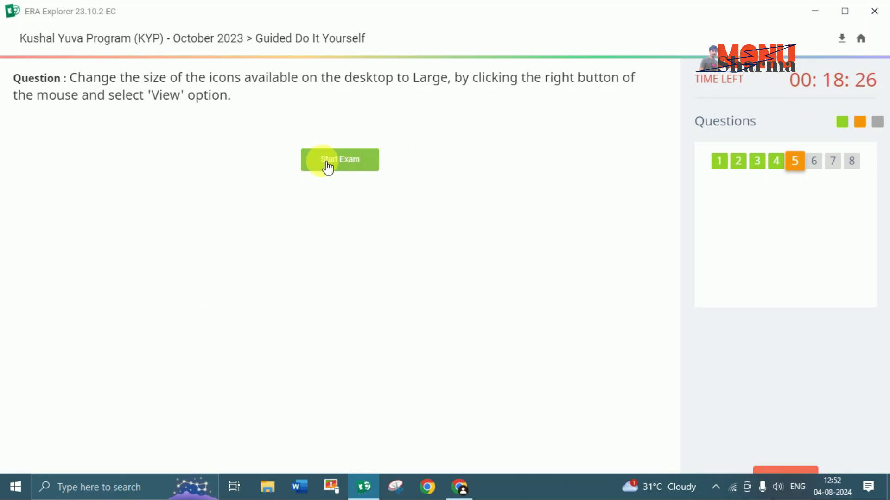
# Step: Start question 5, change the desktop icons to Large icons, submit the answer, and continue to question 6
pyautogui.click(341, 166)
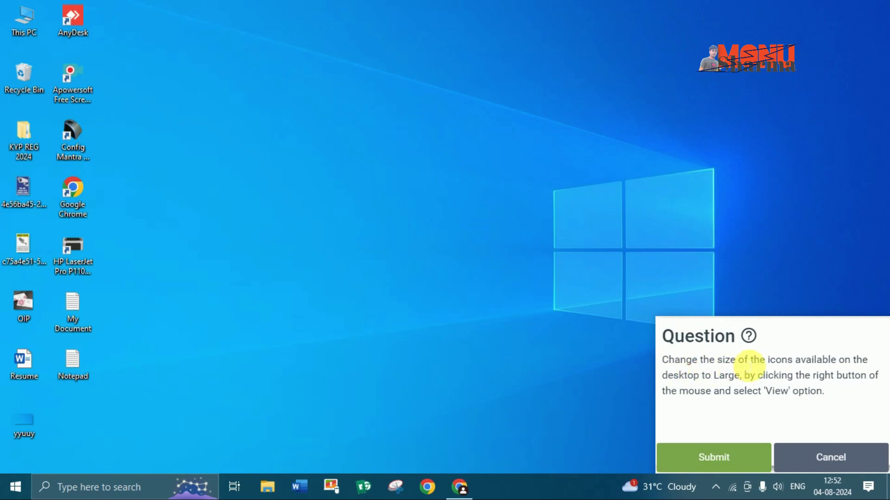
pyautogui.moveTo(768, 360); pyautogui.dragTo(861, 360)
pyautogui.moveTo(714, 376); pyautogui.dragTo(789, 392)
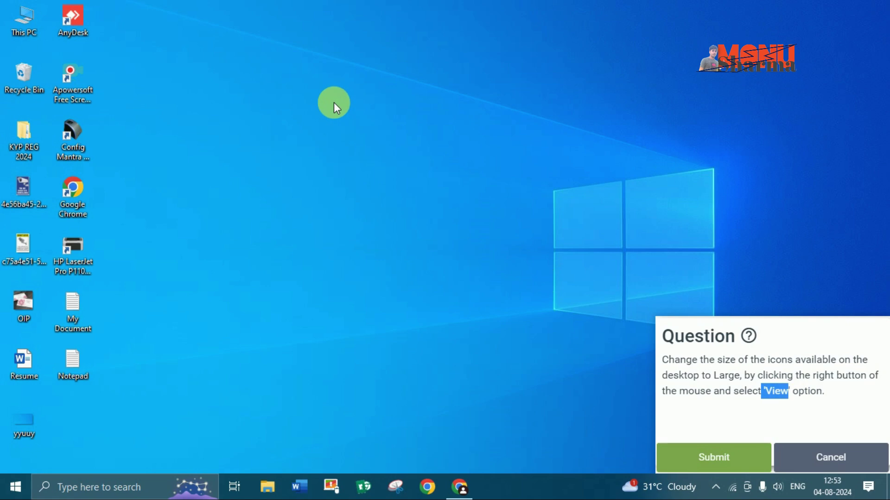
pyautogui.rightClick(333, 102)
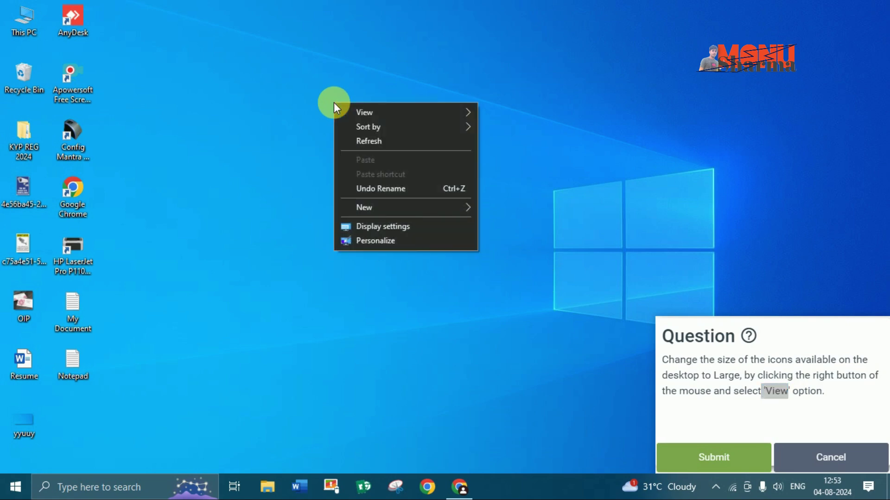
pyautogui.click(363, 111)
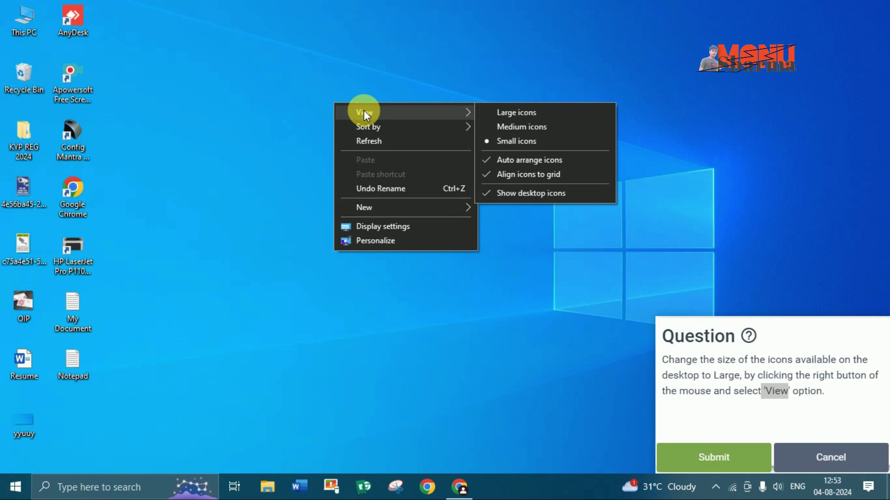
pyautogui.click(528, 112)
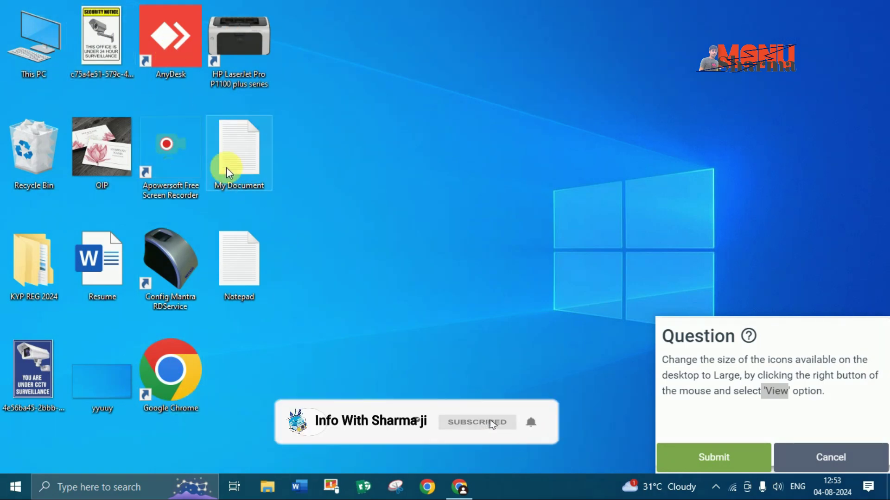
pyautogui.click(714, 459)
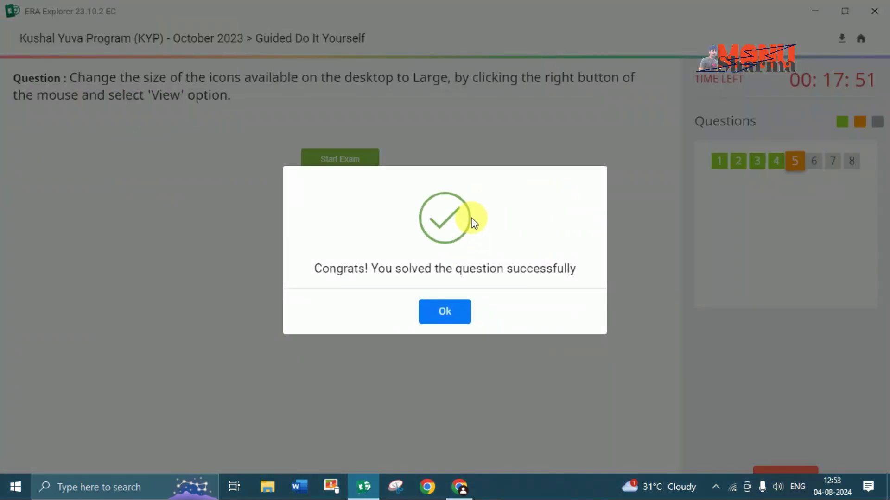
pyautogui.click(463, 312)
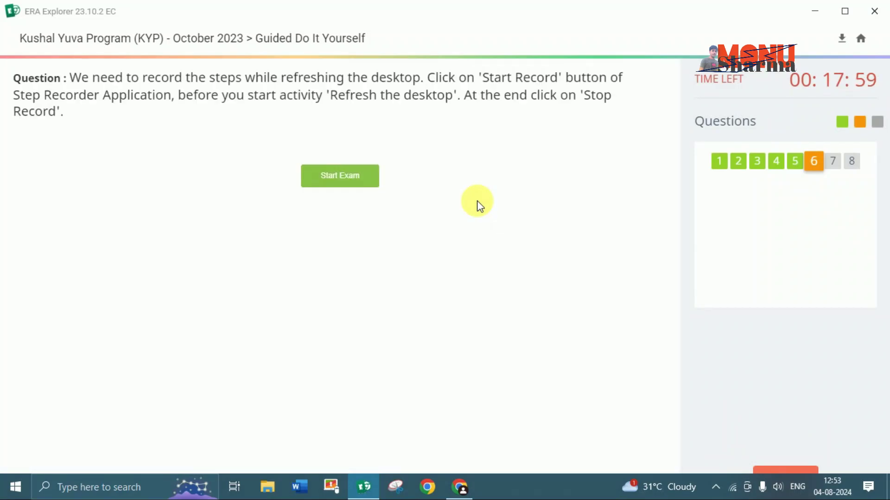
# Step: Start question 6, read its instructions, and search Windows for "steps" to open Steps Recorder
pyautogui.click(341, 178)
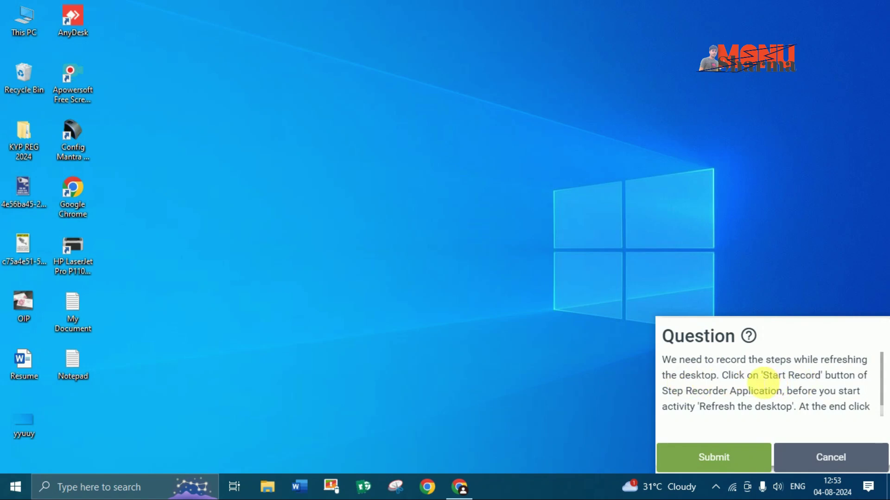
pyautogui.moveTo(763, 376); pyautogui.dragTo(815, 376)
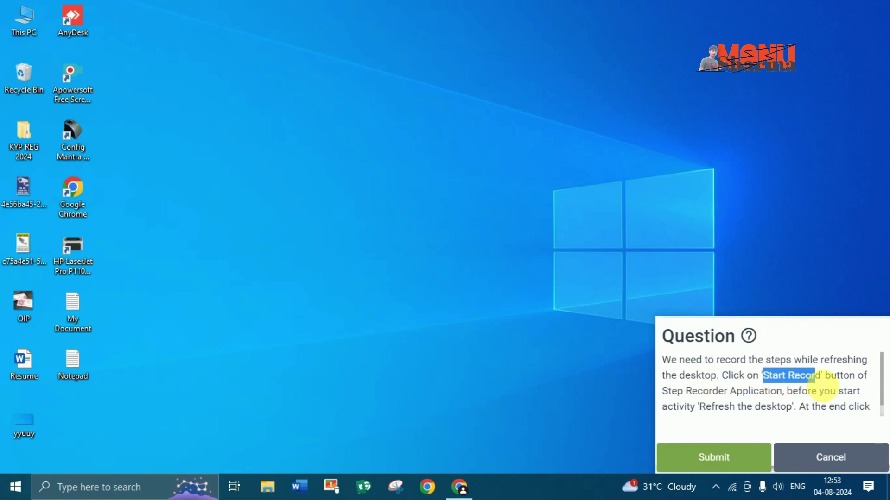
pyautogui.moveTo(663, 391); pyautogui.dragTo(782, 393)
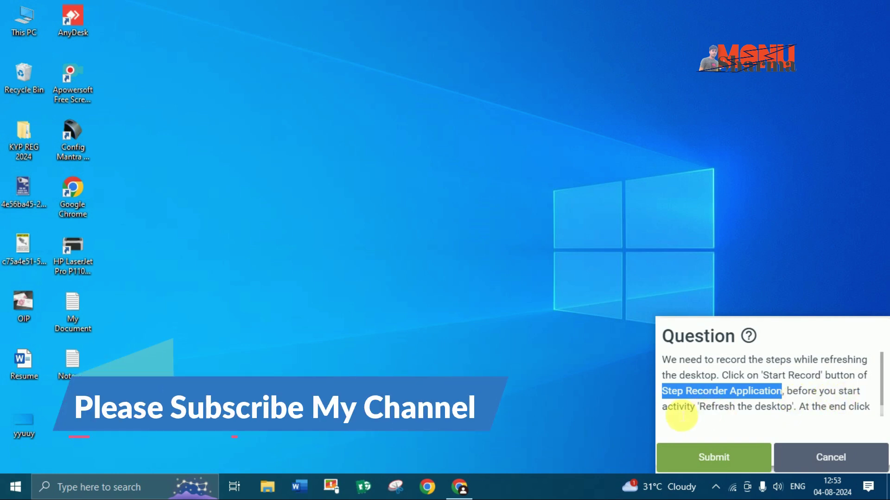
pyautogui.moveTo(699, 407); pyautogui.dragTo(792, 394)
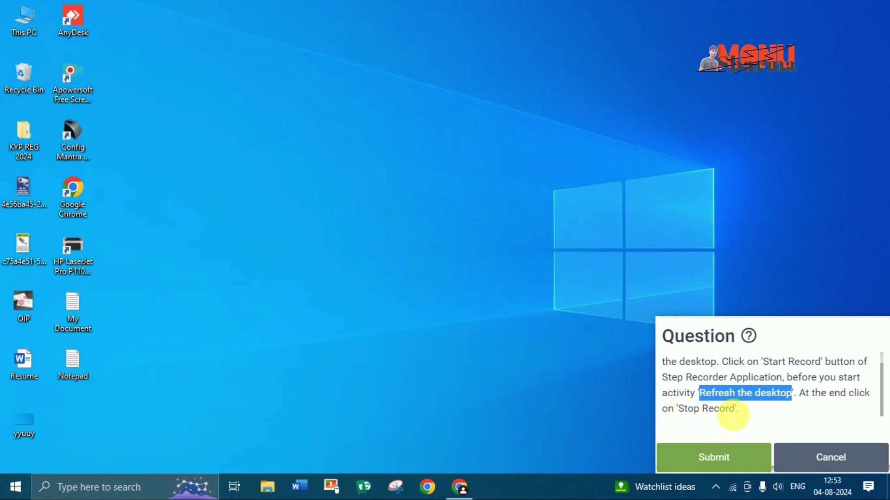
pyautogui.click(733, 414)
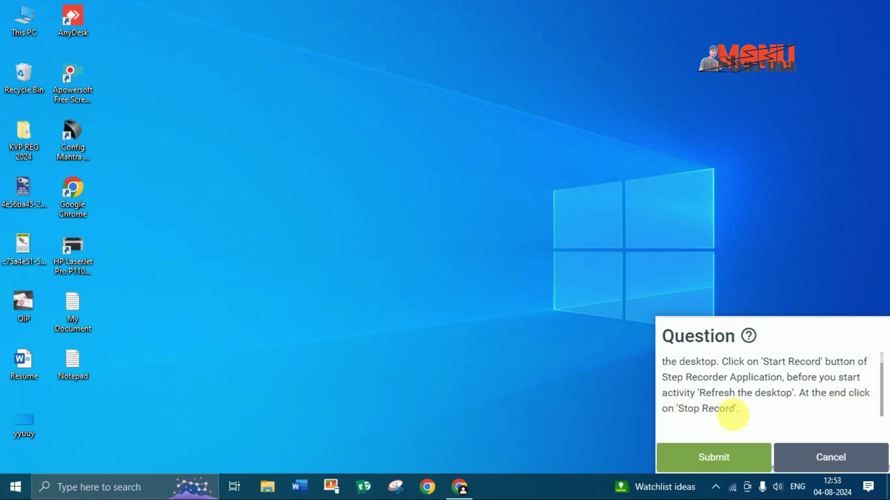
pyautogui.click(77, 493)
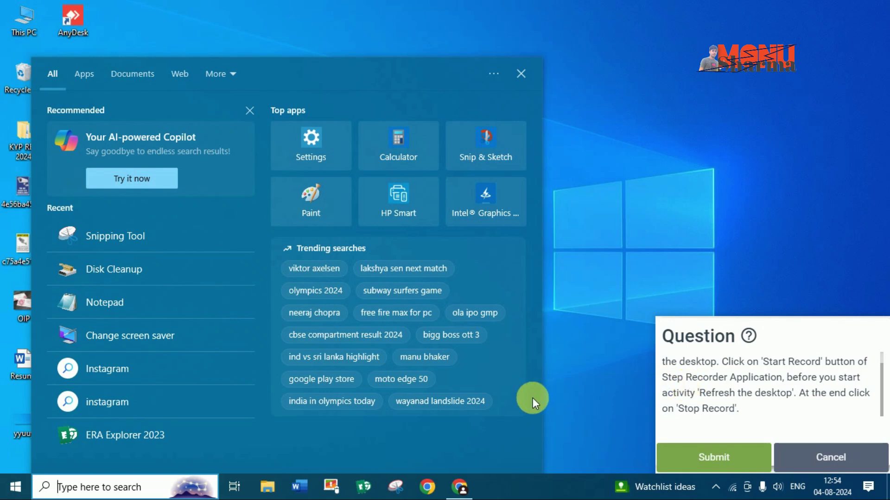
pyautogui.write('step')
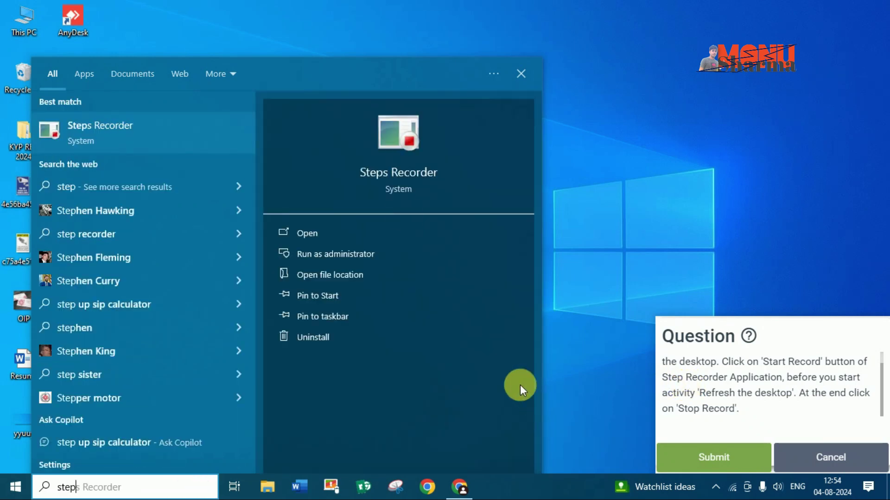
pyautogui.write('s')
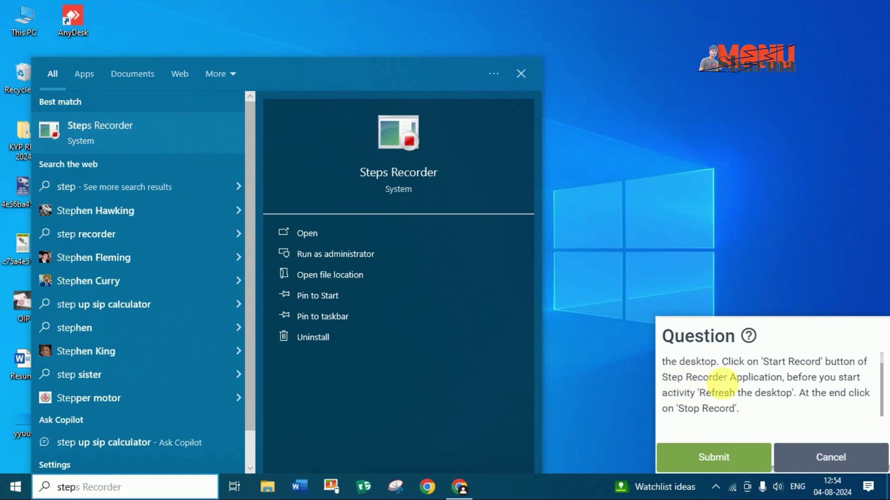
pyautogui.click(141, 134)
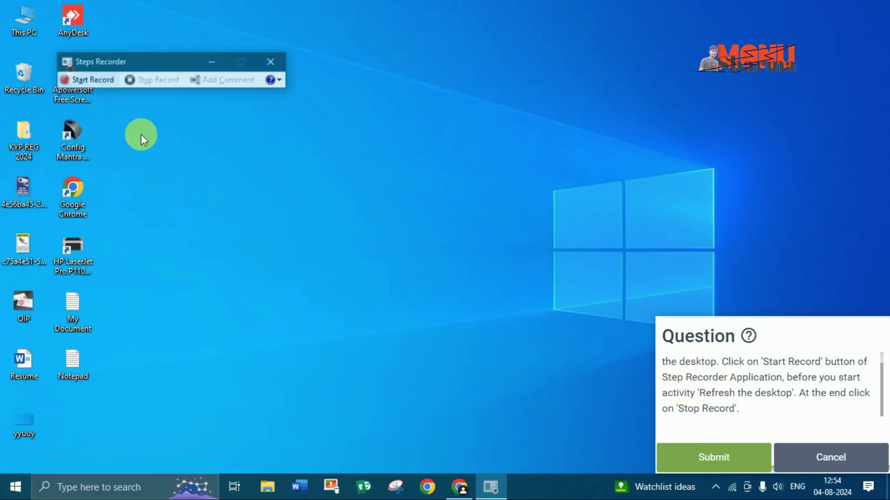
# Step: Move the Steps Recorder window toward the middle of the desktop and record a desktop refresh, ending with the recording stopped
pyautogui.moveTo(157, 62); pyautogui.dragTo(401, 158)
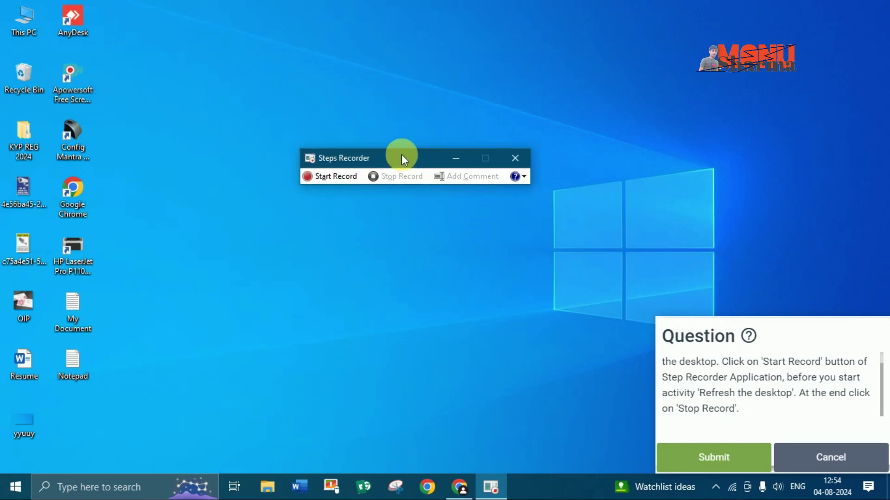
pyautogui.click(335, 179)
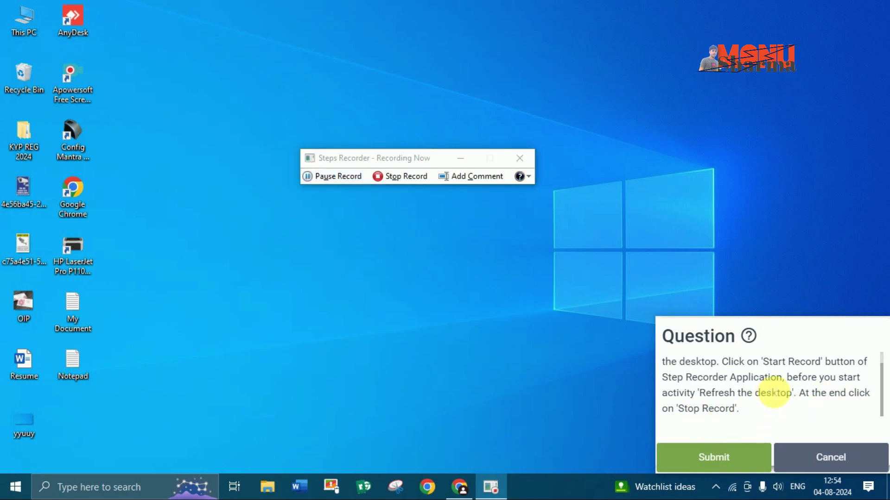
pyautogui.rightClick(374, 208)
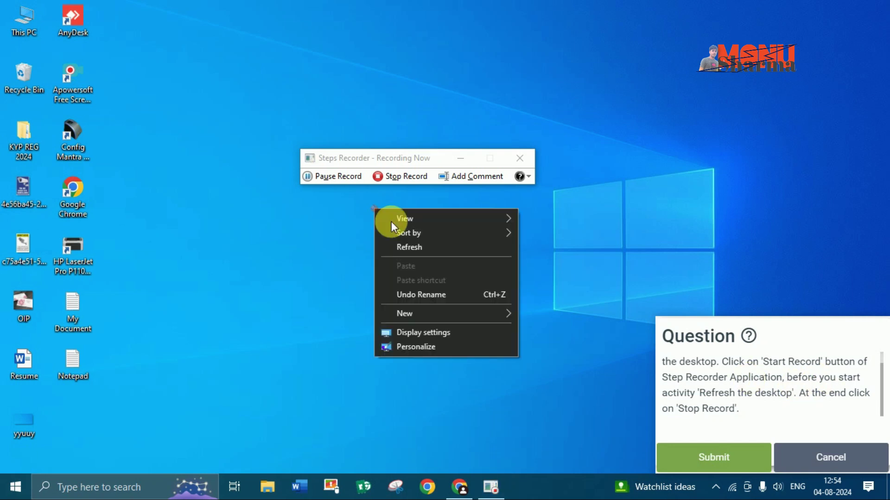
pyautogui.click(410, 243)
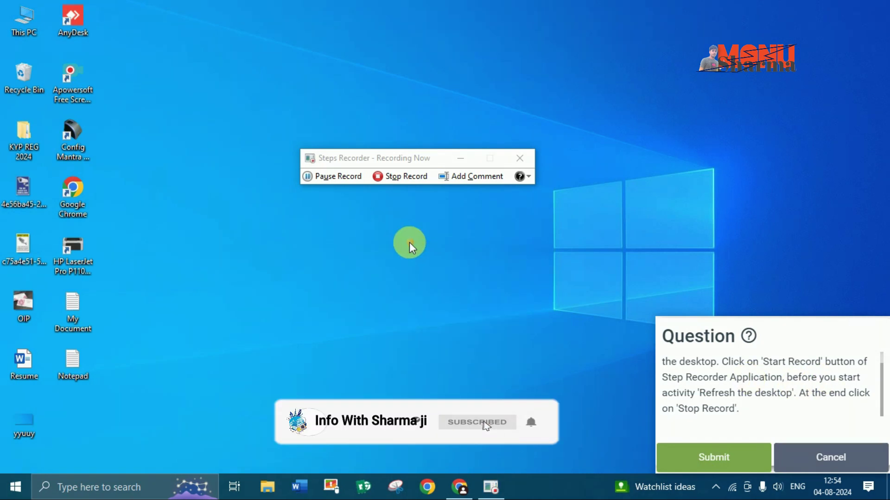
pyautogui.click(396, 176)
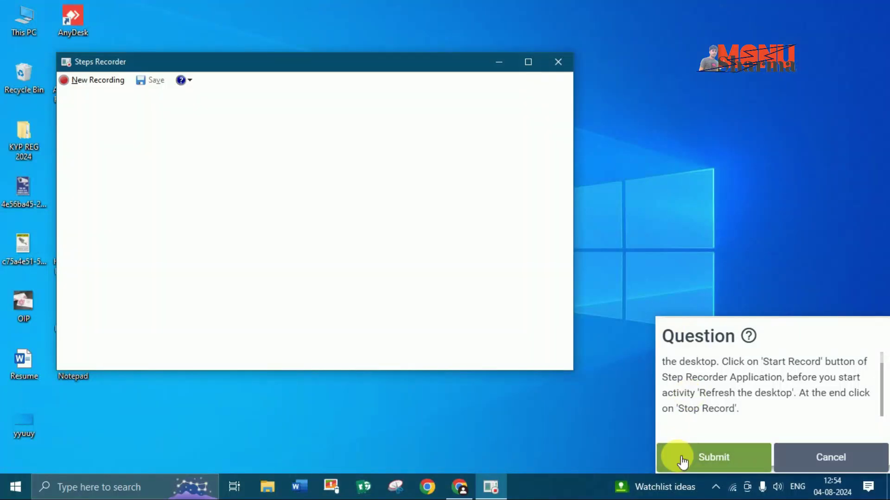
# Step: Submit the question 6 answer and close Steps Recorder without saving the recording
pyautogui.click(725, 459)
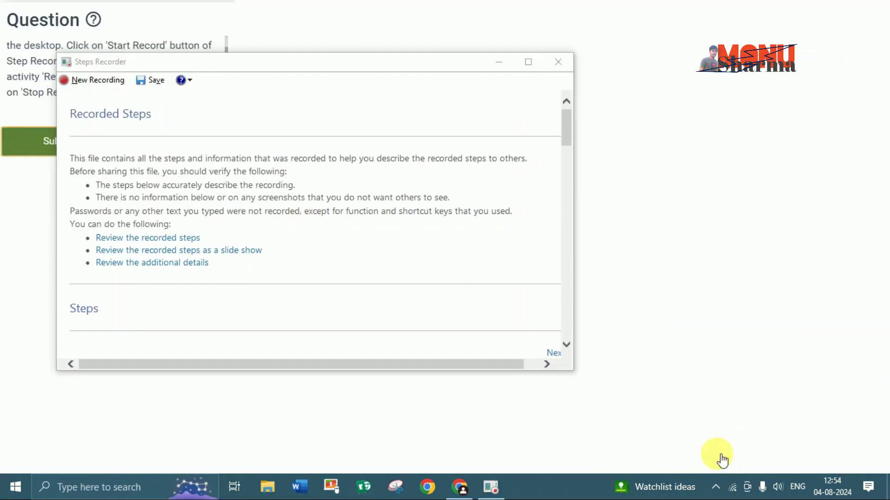
pyautogui.click(556, 64)
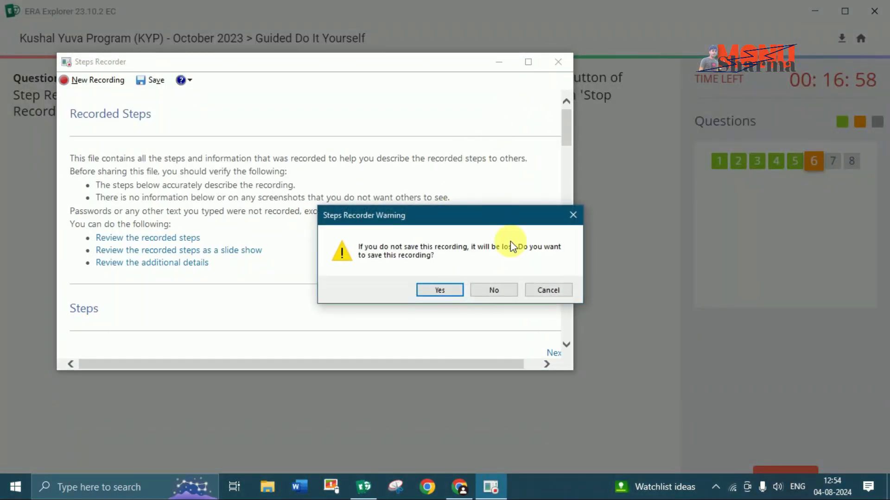
pyautogui.click(493, 290)
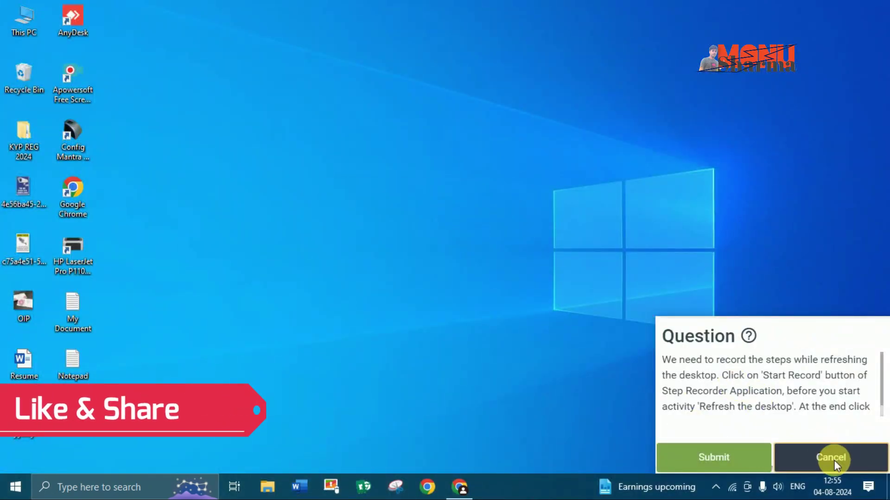
# Step: Cancel the reopened question 6 attempt and switch to question 7 about the Free-form Snip
pyautogui.click(834, 461)
pyautogui.click(471, 243)
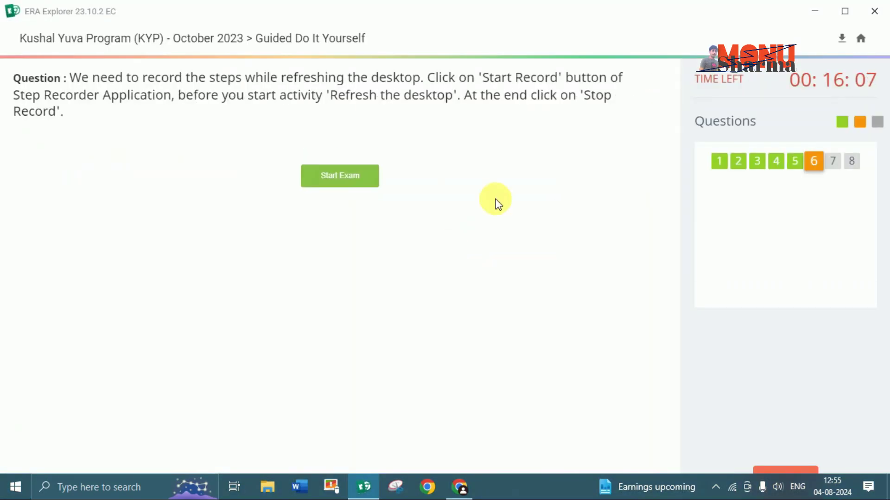
pyautogui.click(834, 162)
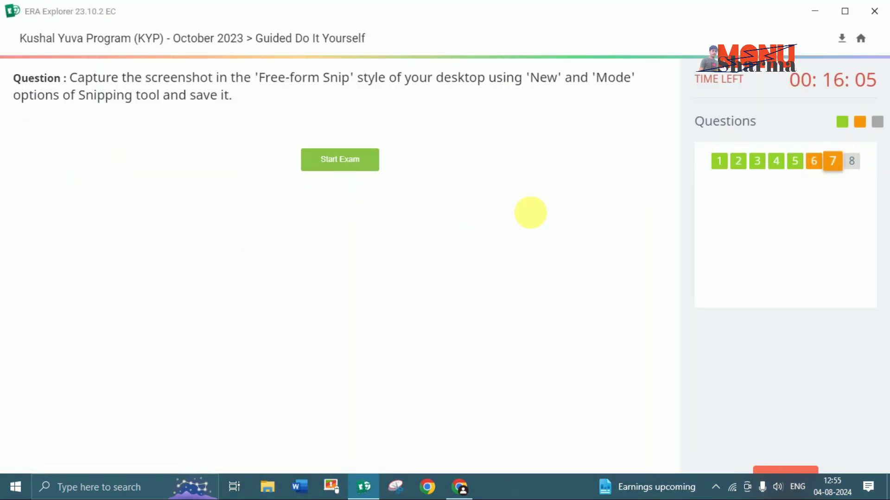
# Step: Start question 7 and read its instructions on capturing and saving a Free-form Snip of the desktop
pyautogui.click(345, 169)
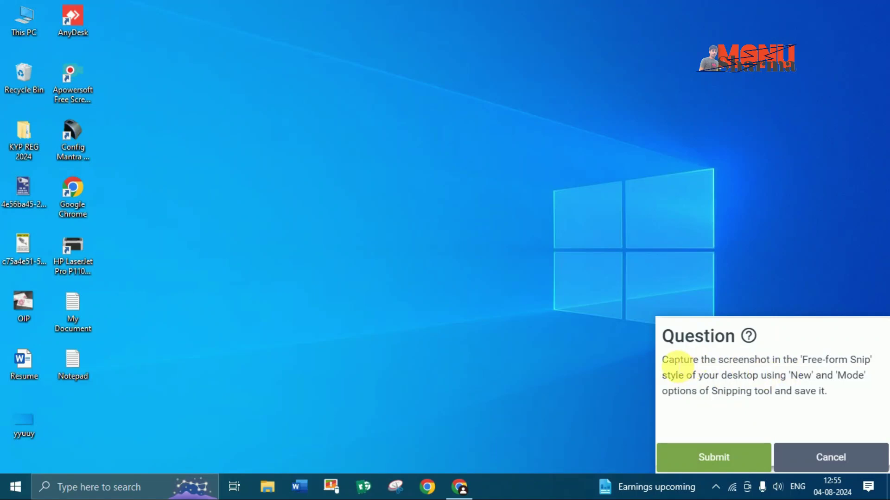
pyautogui.moveTo(667, 361); pyautogui.dragTo(796, 360)
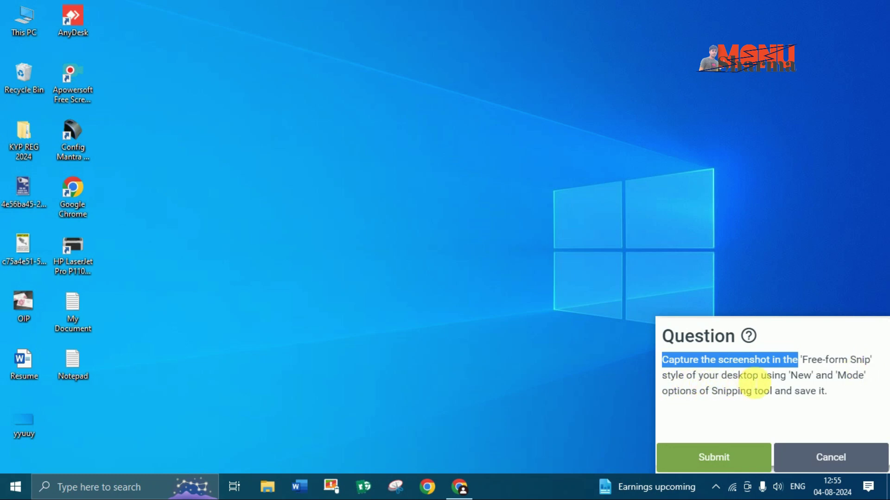
pyautogui.moveTo(761, 376); pyautogui.dragTo(805, 379)
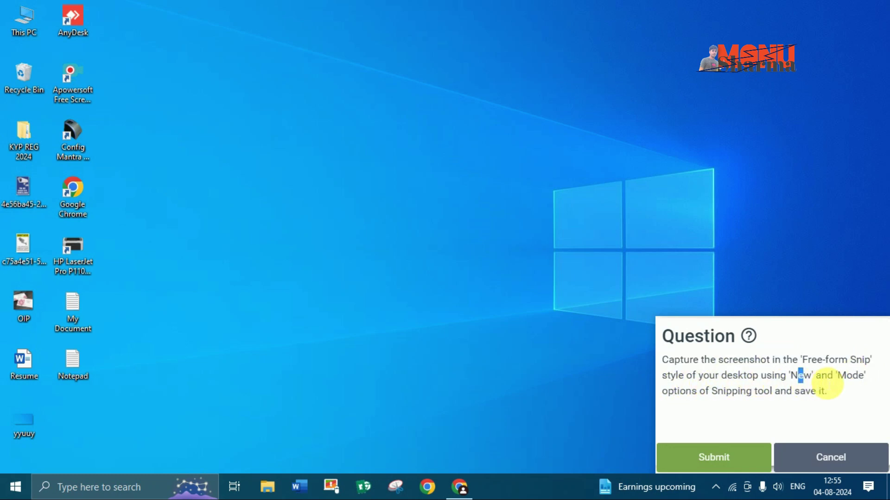
pyautogui.moveTo(660, 393); pyautogui.dragTo(830, 397)
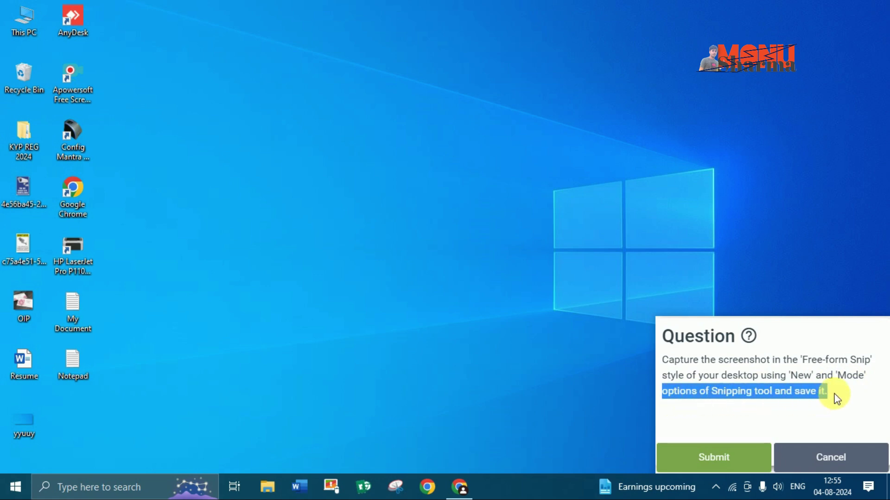
pyautogui.click(804, 404)
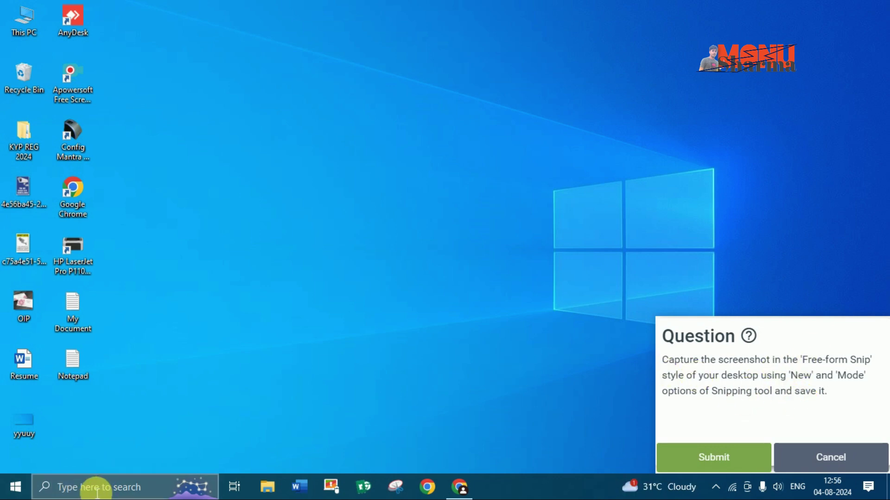
# Step: Search Windows for "snip", open Snipping Tool, and move its window closer to the desktop icons
pyautogui.click(81, 488)
pyautogui.write('sn')
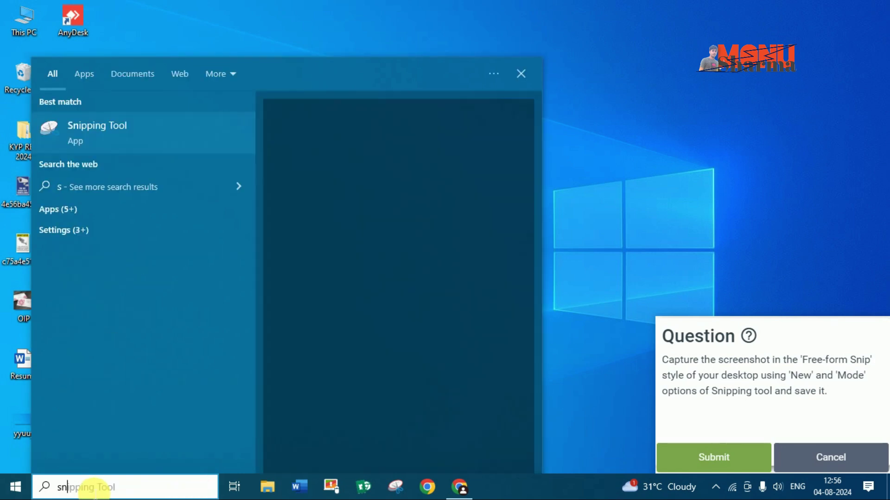
pyautogui.write('ip')
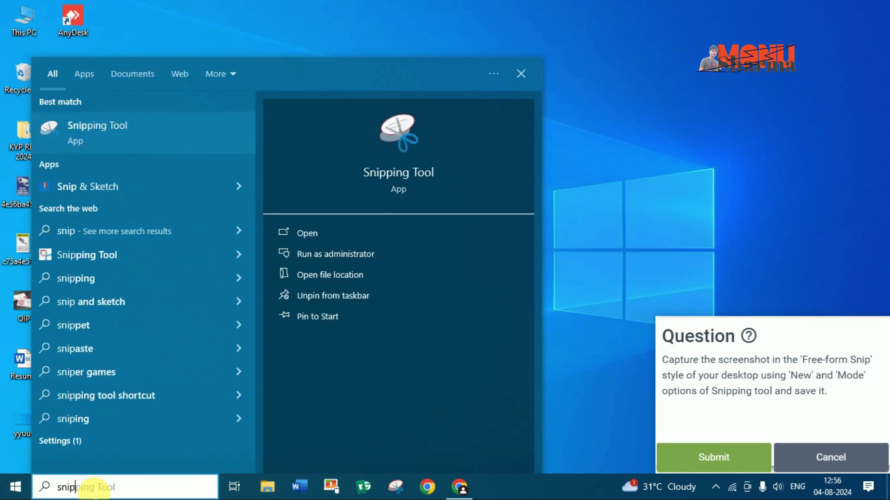
pyautogui.click(112, 128)
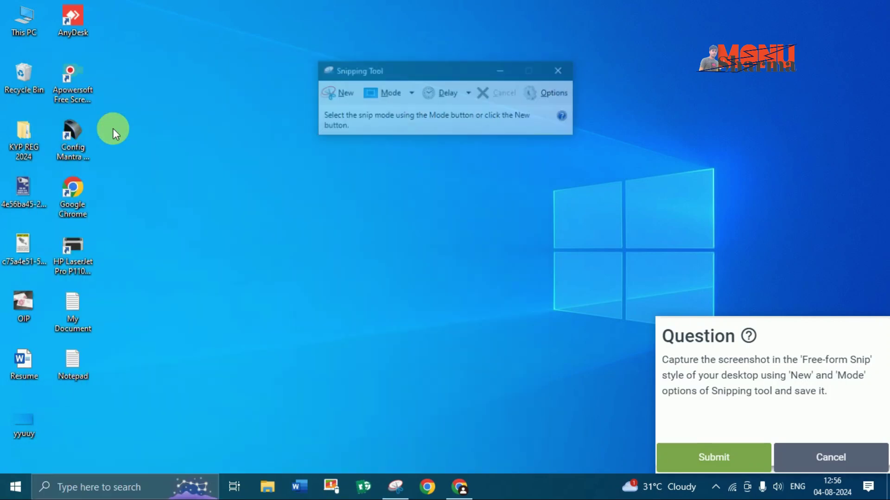
pyautogui.moveTo(427, 77); pyautogui.dragTo(316, 85)
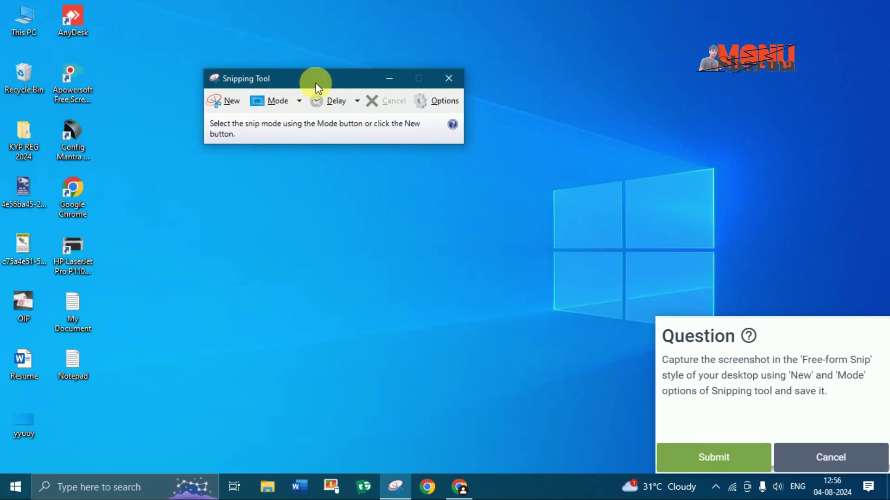
# Step: Set the snip mode to Free-form Snip and capture a freehand area of the empty desktop as a new snip
pyautogui.moveTo(801, 361); pyautogui.dragTo(871, 364)
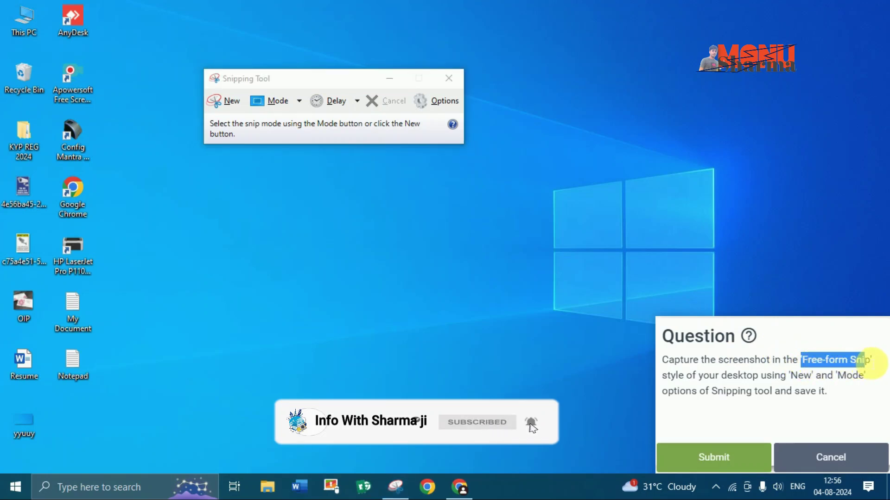
pyautogui.click(299, 101)
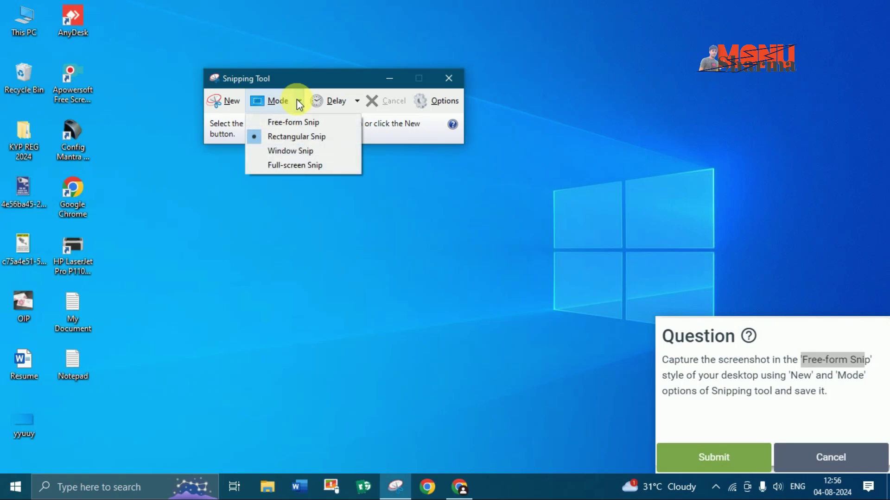
pyautogui.click(290, 123)
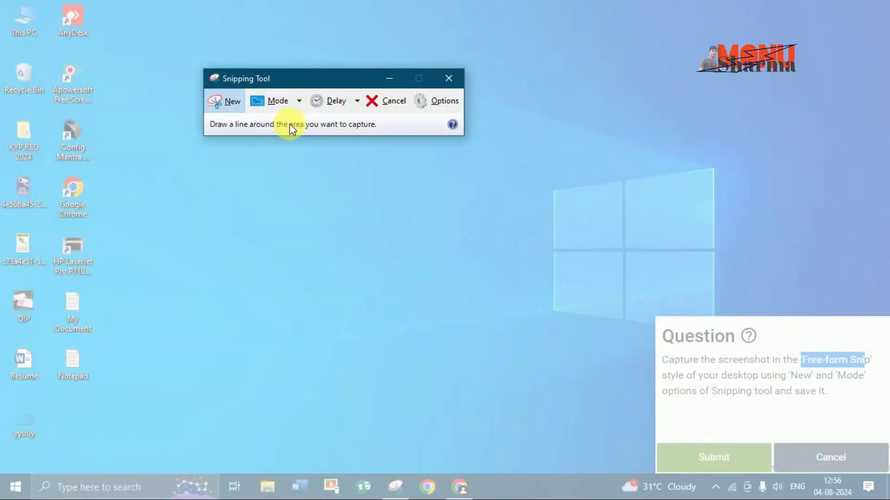
pyautogui.click(213, 101)
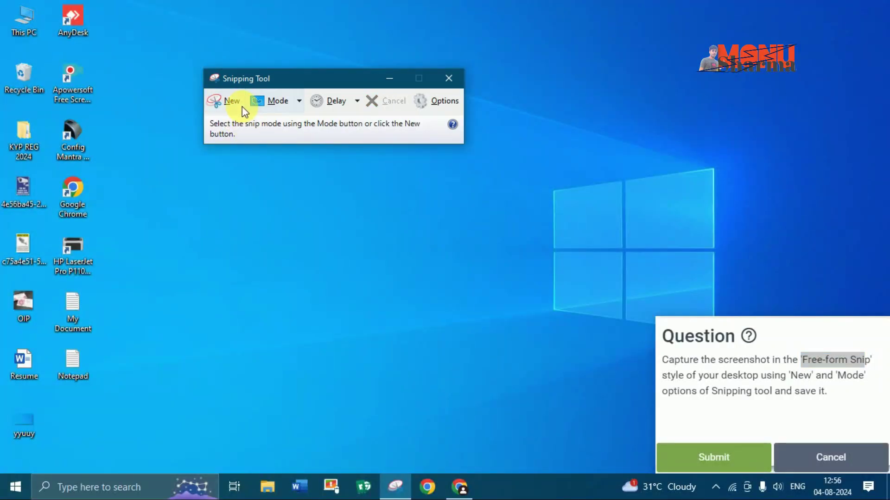
pyautogui.click(232, 102)
pyautogui.moveTo(174, 182)
pyautogui.mouseDown()
pyautogui.moveTo(162, 246)
pyautogui.moveTo(333, 218)
pyautogui.moveTo(258, 109)
pyautogui.moveTo(171, 187)
pyautogui.mouseUp()
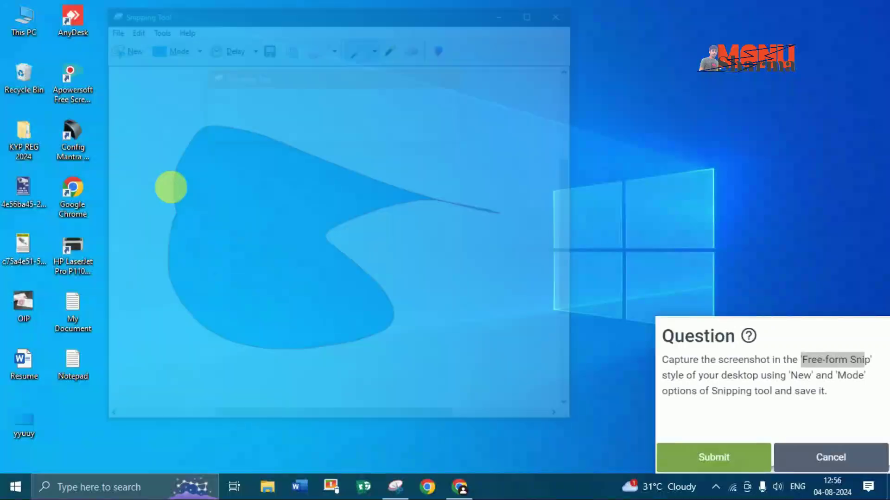
# Step: Save the snip to the Desktop as a PNG file named Capture and close Snipping Tool
pyautogui.click(267, 46)
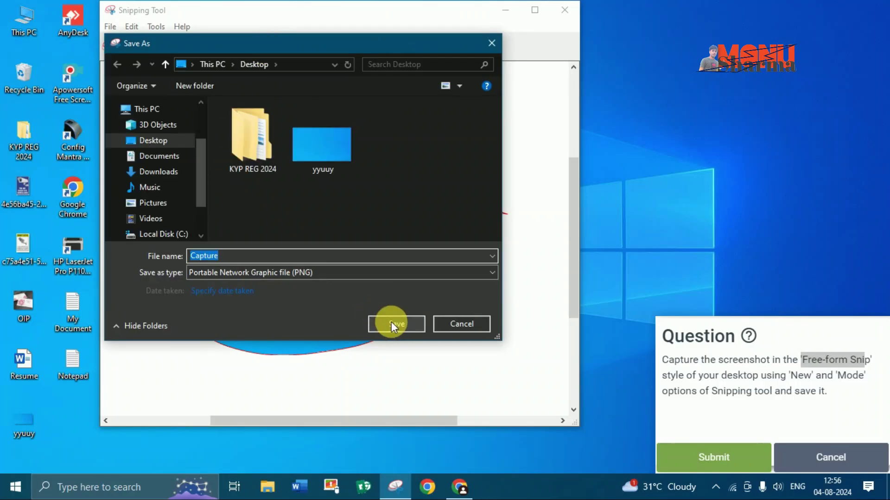
pyautogui.click(394, 323)
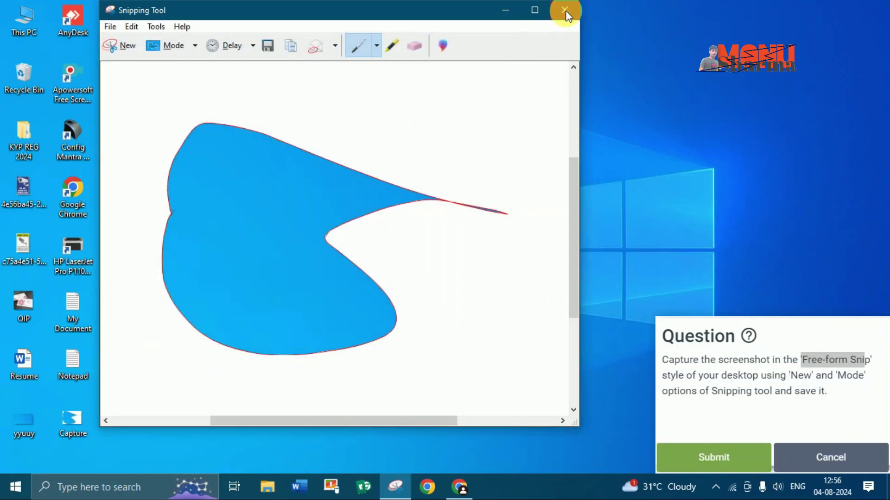
pyautogui.click(564, 11)
# Step: Submit the question 7 answer and start question 8 about sorting desktop icons
pyautogui.click(711, 460)
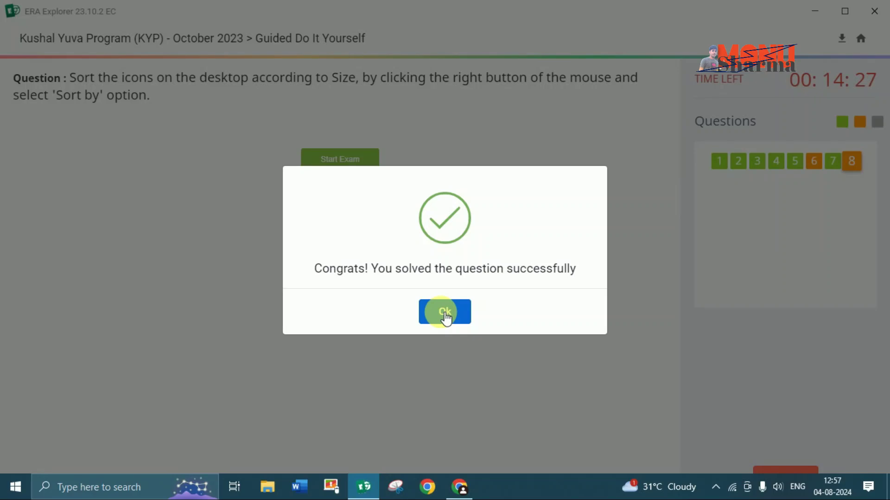
pyautogui.click(445, 312)
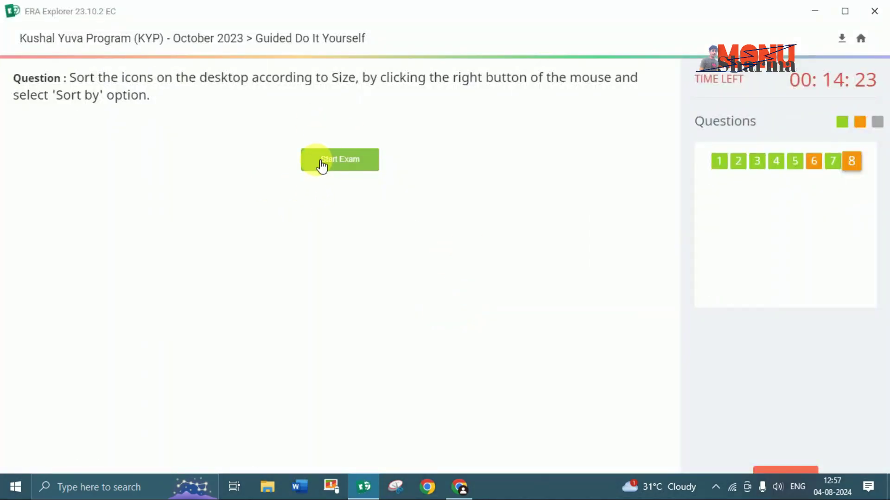
pyautogui.click(340, 167)
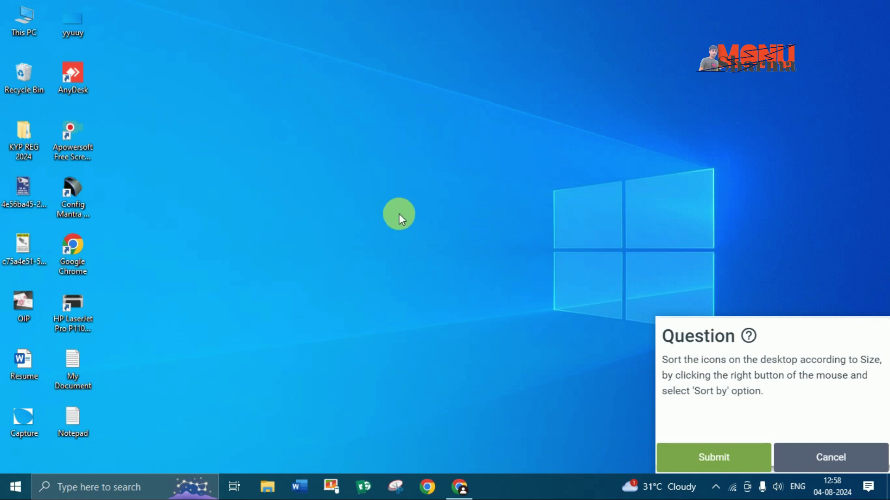
# Step: Sort the desktop icons by Size and submit the question 8 answer
pyautogui.rightClick(311, 122)
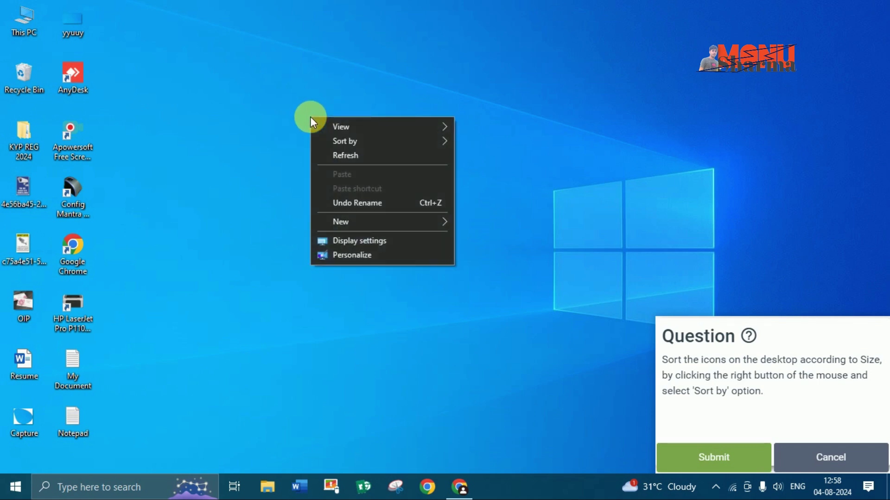
pyautogui.moveTo(348, 146)
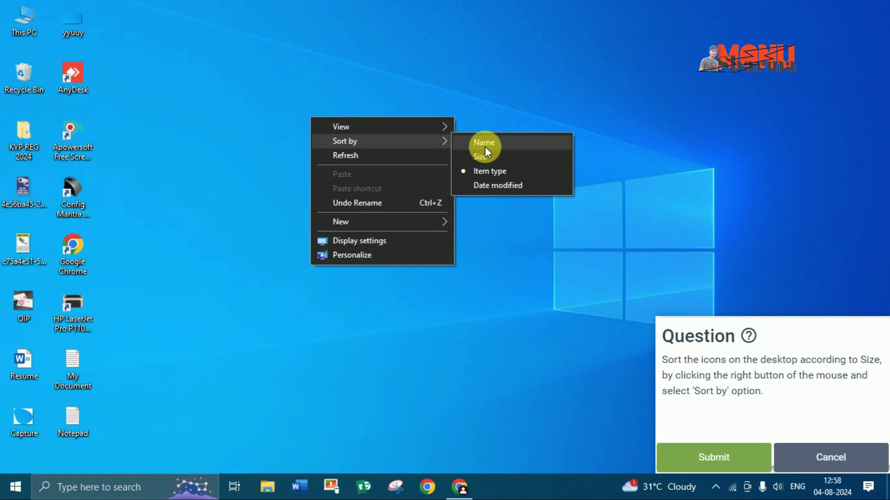
pyautogui.click(491, 160)
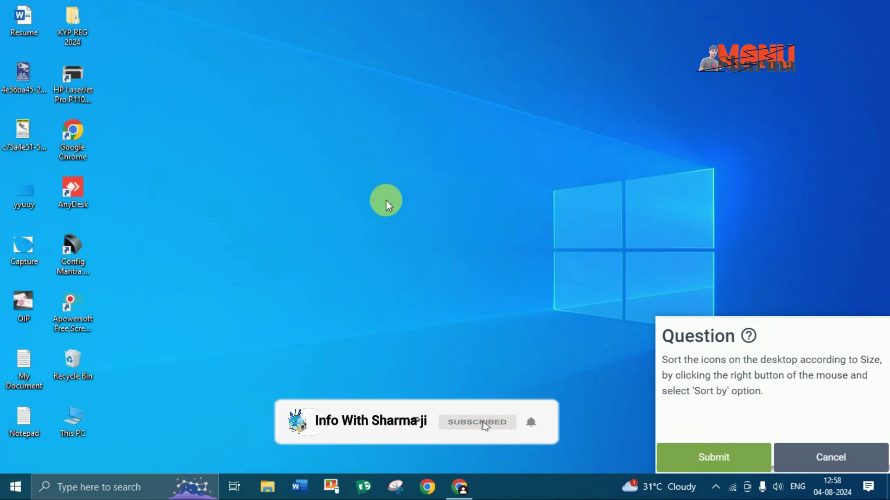
pyautogui.click(714, 461)
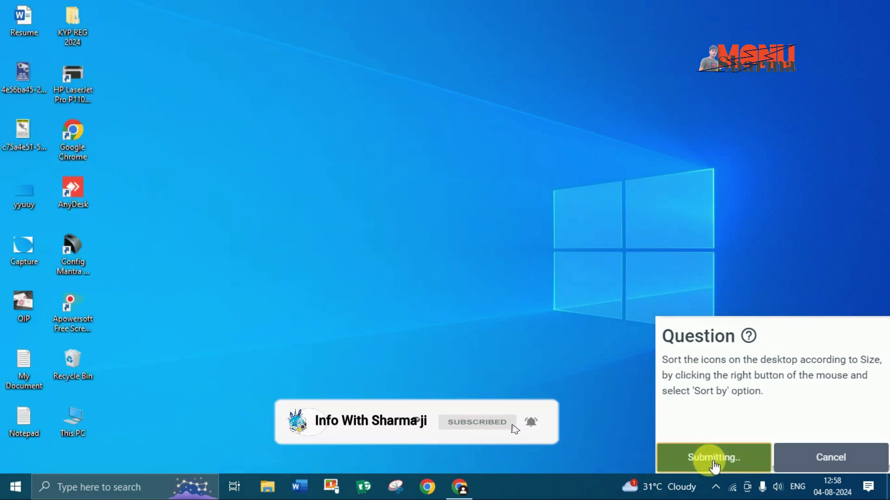
pyautogui.click(457, 315)
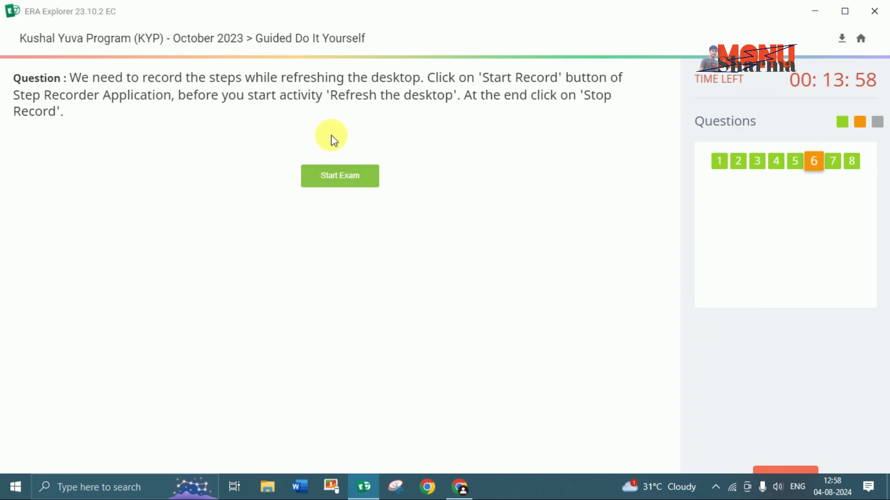
# Step: End the Guided Do It Yourself exam and review the scores of both attempts
pyautogui.click(794, 470)
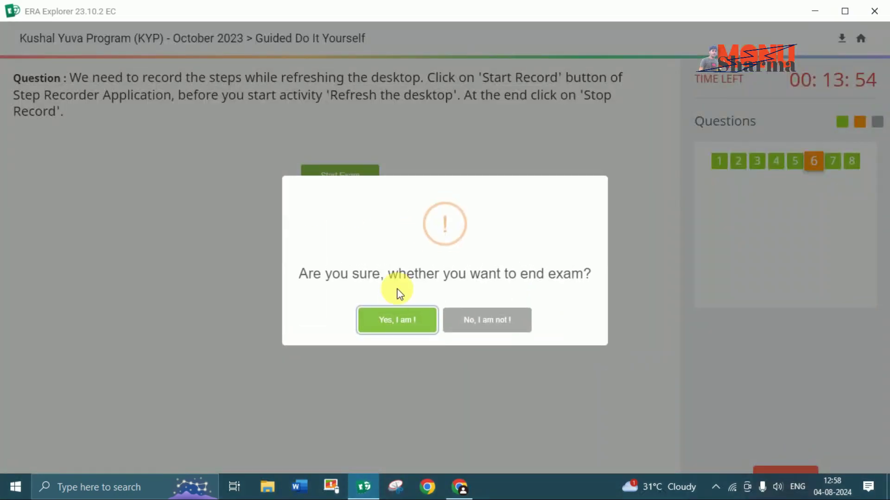
pyautogui.click(396, 330)
pyautogui.moveTo(417, 253); pyautogui.dragTo(406, 293)
pyautogui.click(407, 352)
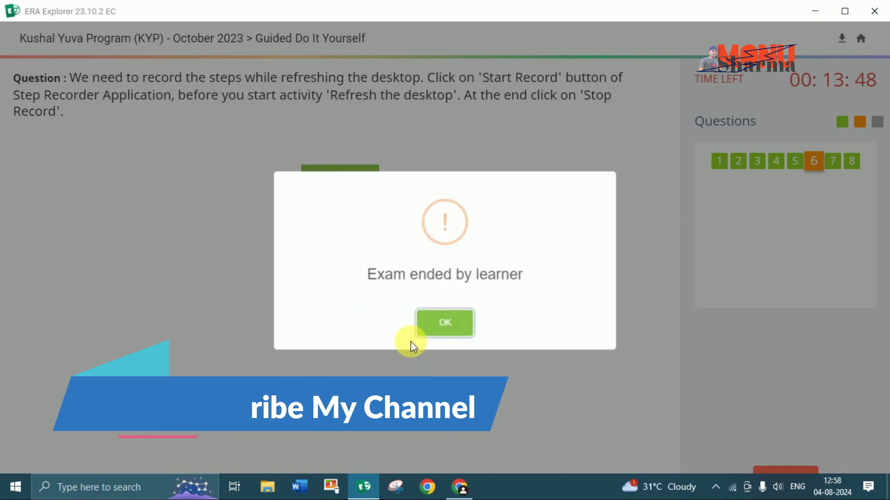
pyautogui.click(445, 320)
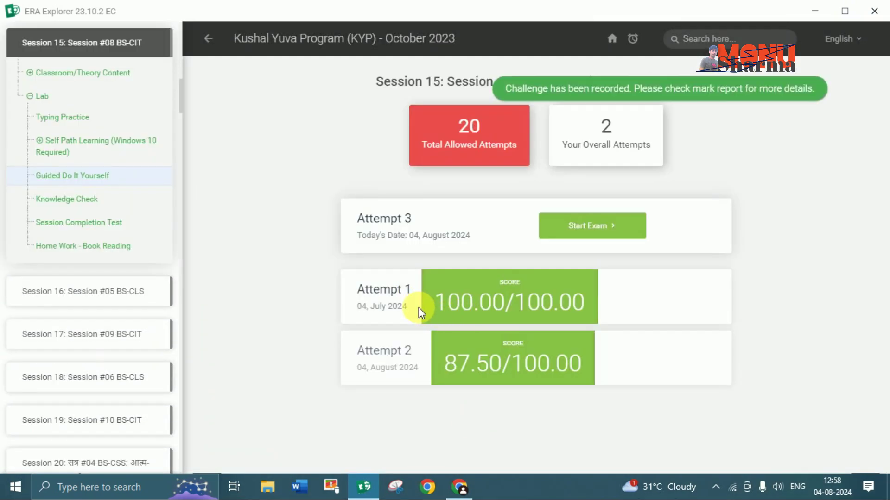
pyautogui.moveTo(417, 306); pyautogui.dragTo(612, 311)
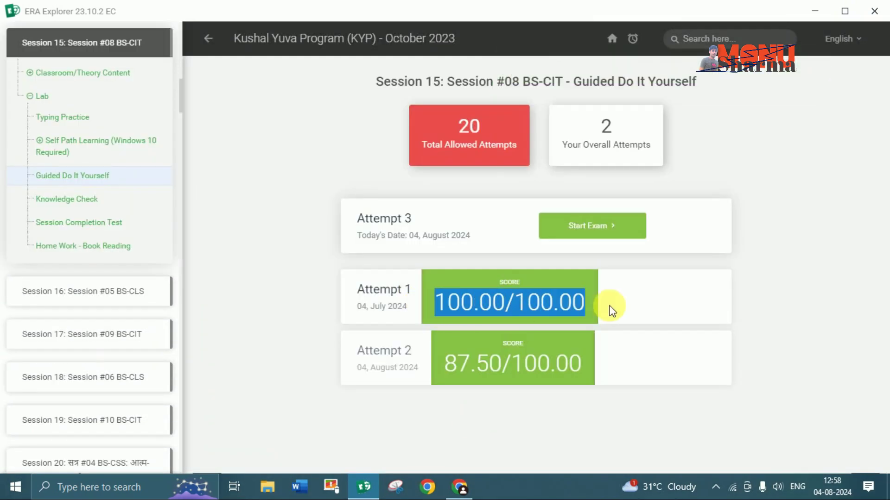
pyautogui.moveTo(452, 371); pyautogui.dragTo(590, 367)
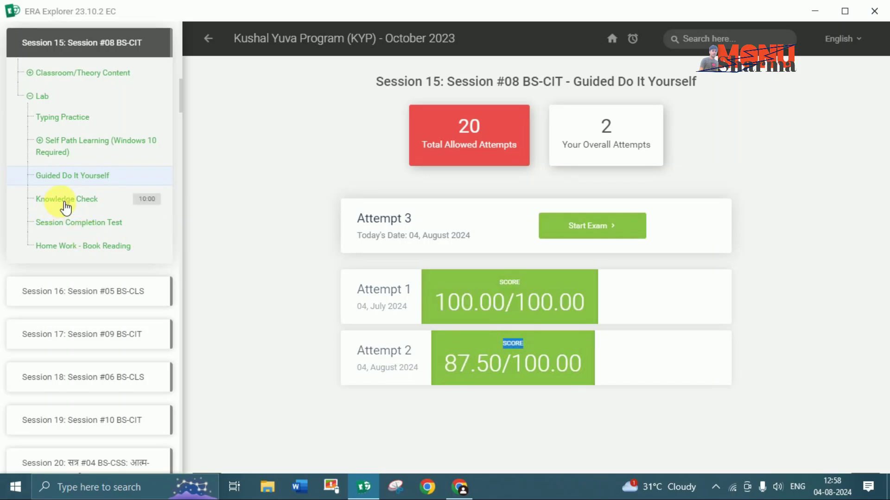
# Step: Start attempt 3 of the Session 15 Knowledge Check and submit the third image for the question on creating a new file shortcut
pyautogui.click(65, 203)
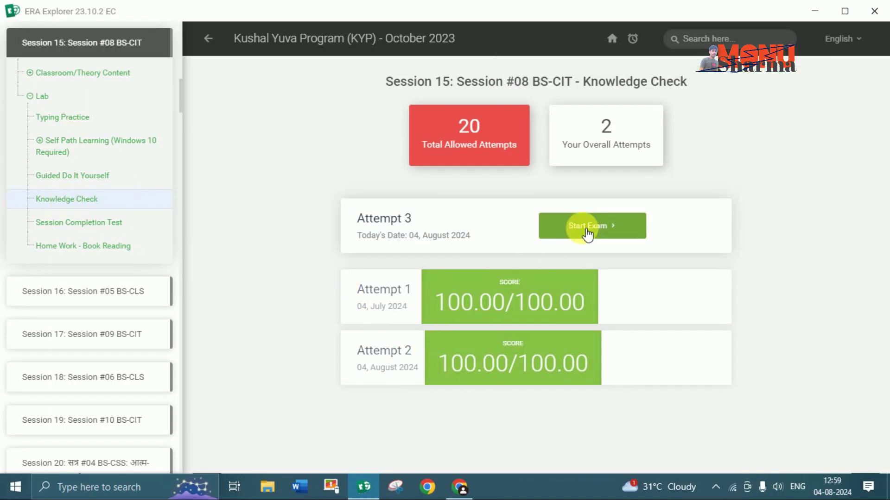
pyautogui.click(587, 228)
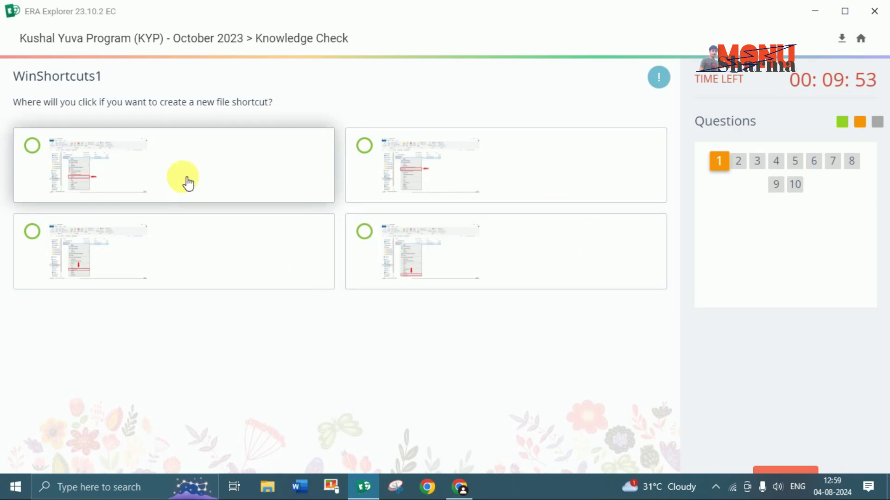
pyautogui.click(280, 264)
pyautogui.click(410, 351)
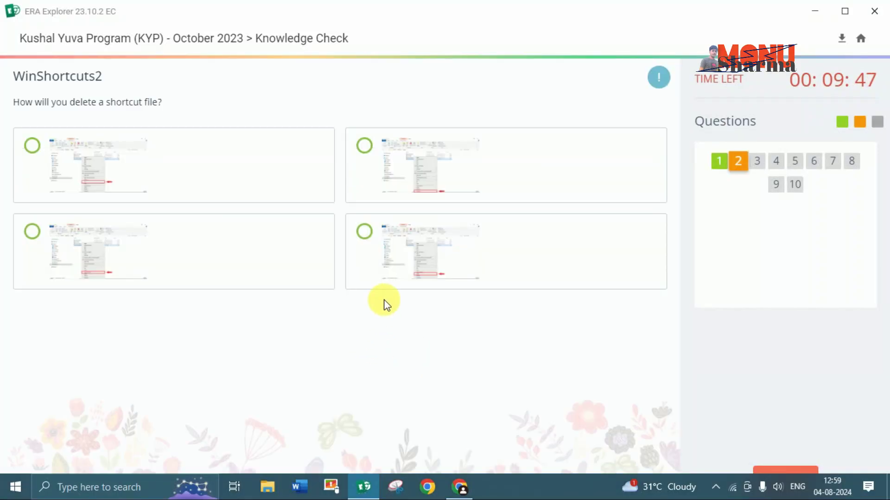
# Step: Submit the fourth image for the question on deleting a shortcut file and the first image for the one on identifying a file shortcut
pyautogui.click(560, 268)
pyautogui.click(412, 355)
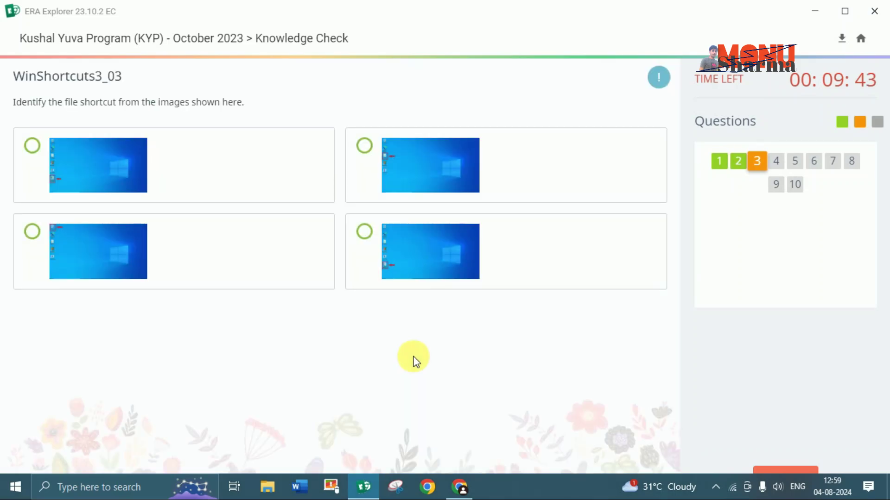
pyautogui.click(267, 174)
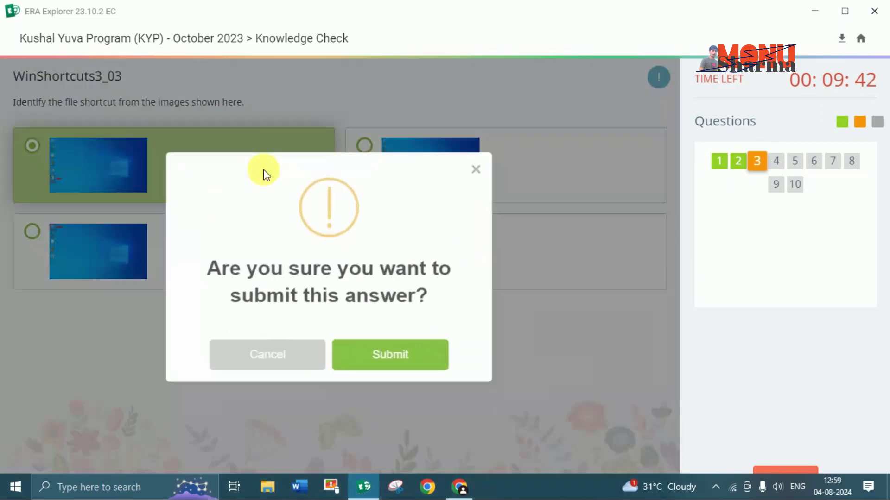
pyautogui.click(410, 348)
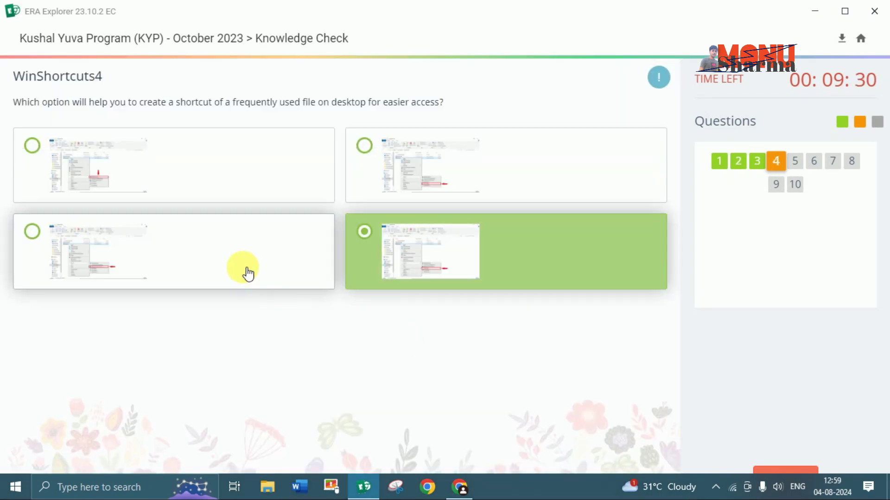
# Step: Submit the third image for the question on creating a desktop shortcut and answer A for the OLA Cabs Menu question
pyautogui.click(244, 270)
pyautogui.click(408, 340)
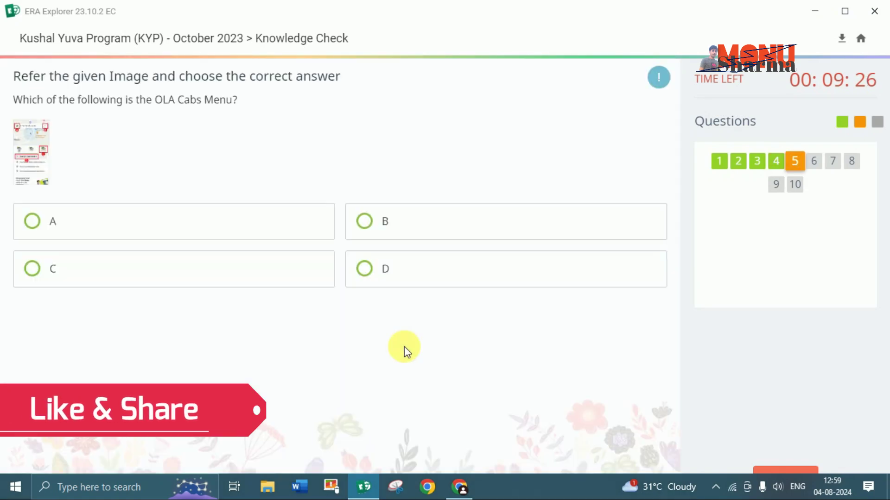
pyautogui.click(324, 220)
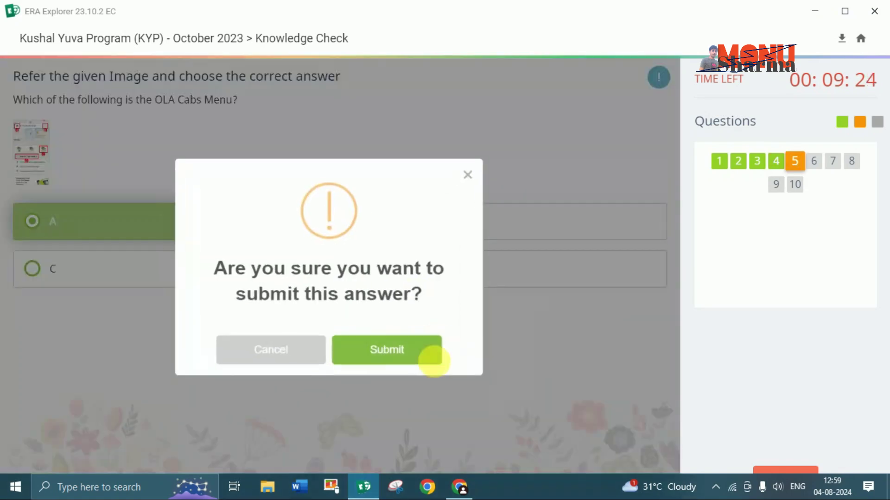
pyautogui.click(387, 348)
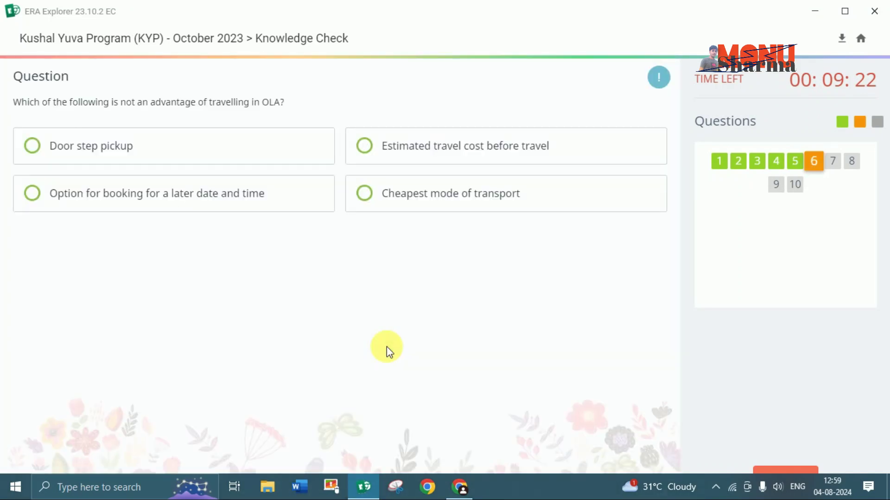
# Step: Submit "Cheapest mode of transport" as not an OLA advantage and "Contact address of the driver" as not received after booking
pyautogui.click(532, 205)
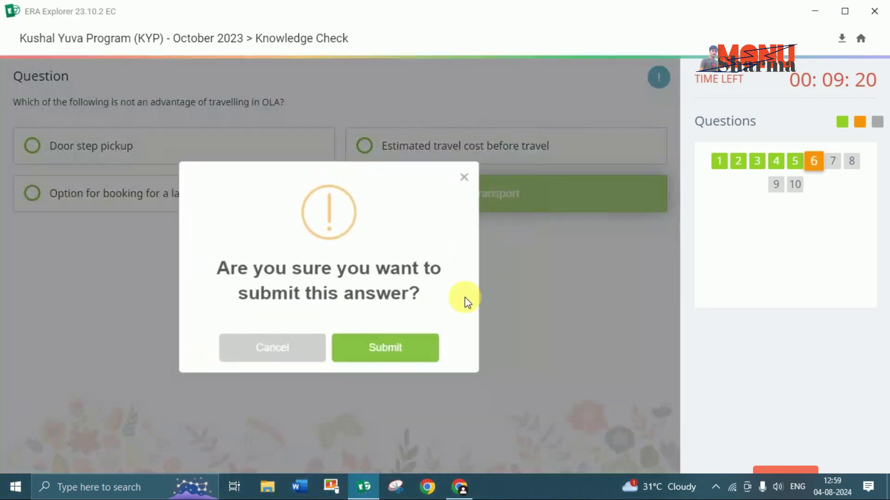
pyautogui.click(389, 359)
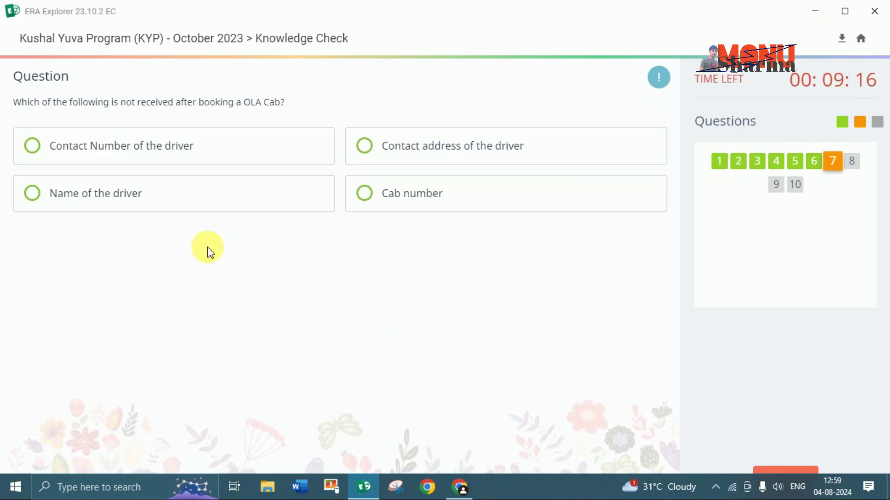
pyautogui.click(473, 149)
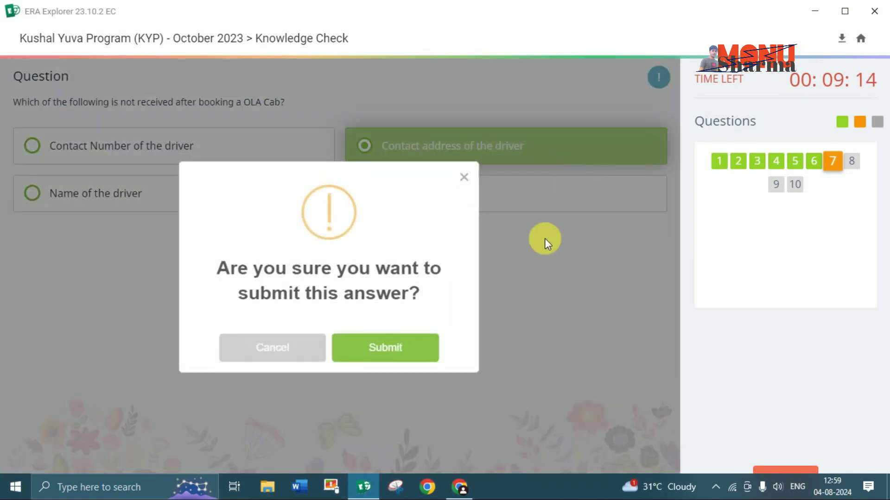
pyautogui.click(416, 348)
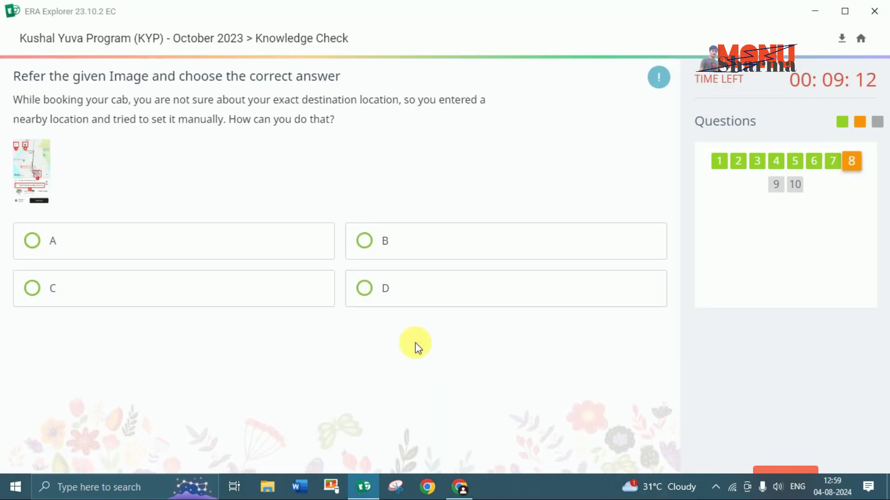
# Step: Submit answer B for setting the destination location manually and answer C for checking the OLA wallet balance
pyautogui.click(487, 241)
pyautogui.click(388, 352)
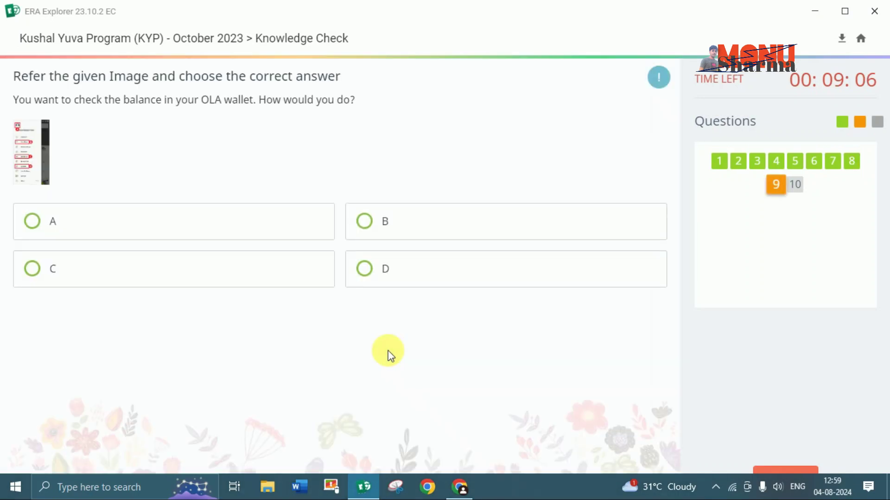
pyautogui.click(223, 278)
pyautogui.click(394, 353)
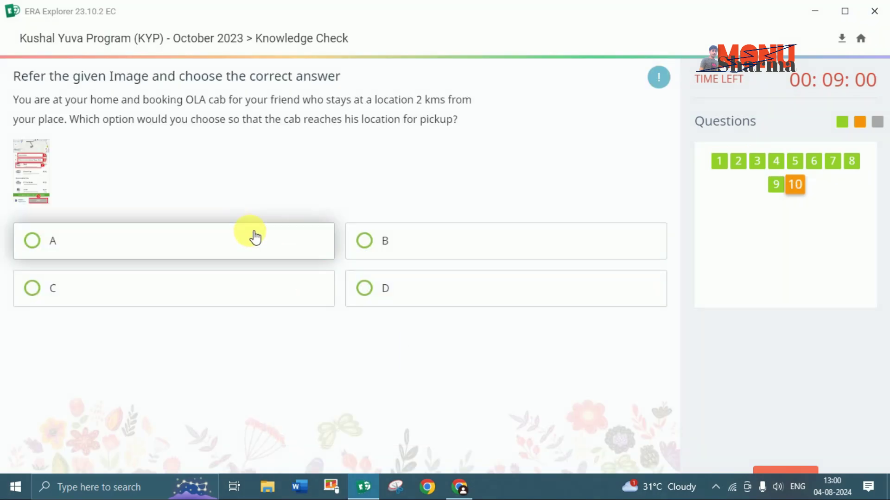
# Step: Submit answer A for the friend's pickup location question, end the Knowledge Check exam and review the attempt scores
pyautogui.click(254, 237)
pyautogui.click(388, 352)
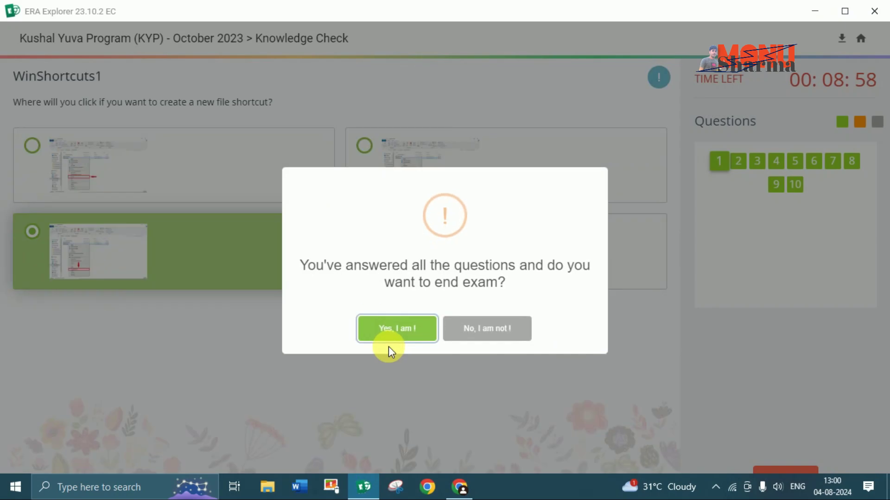
pyautogui.click(390, 326)
pyautogui.moveTo(416, 250); pyautogui.dragTo(431, 298)
pyautogui.click(417, 347)
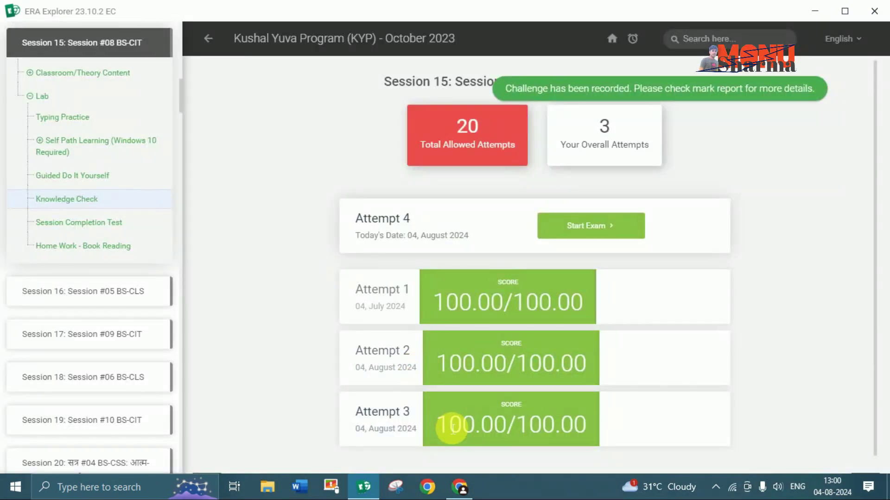
pyautogui.moveTo(438, 363); pyautogui.dragTo(541, 363)
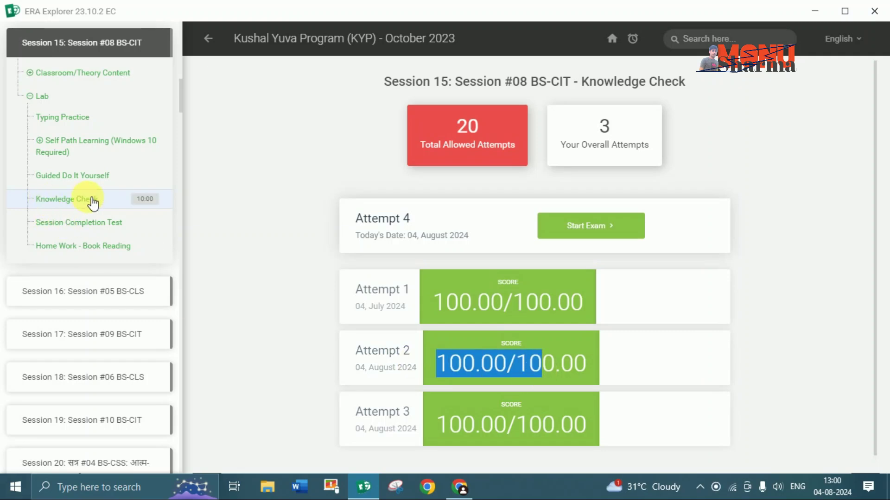
# Step: Open the Session 15 Session Completion Test, review the attempt 1 score and start attempt 2
pyautogui.click(97, 226)
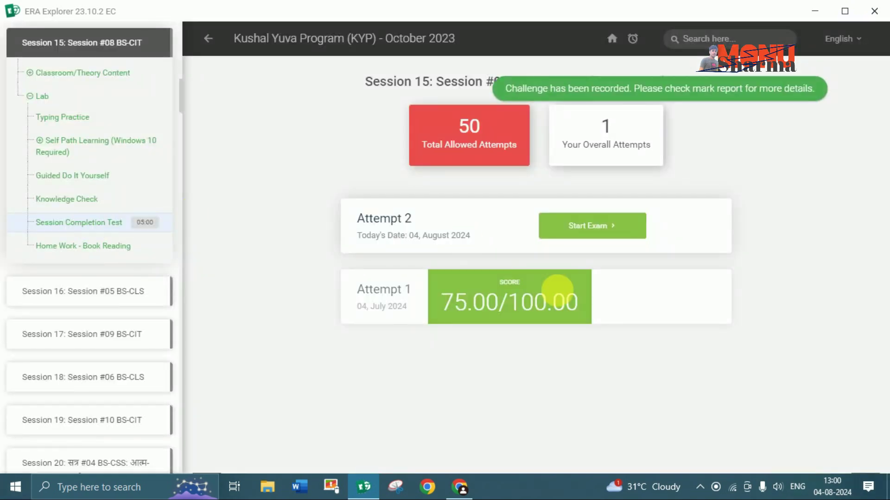
pyautogui.moveTo(453, 310); pyautogui.dragTo(498, 303)
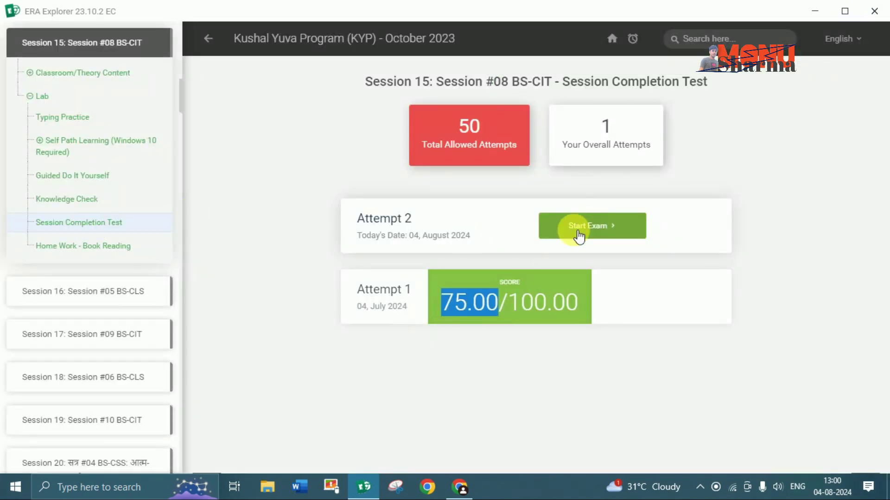
pyautogui.click(600, 218)
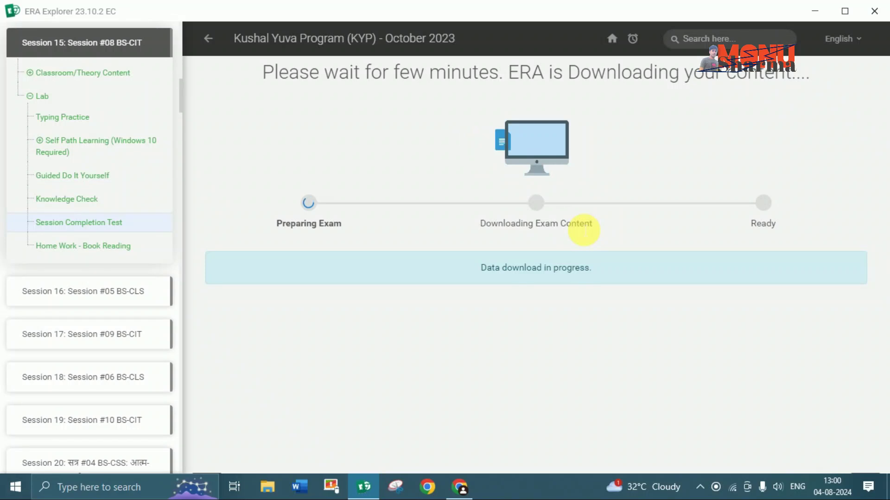